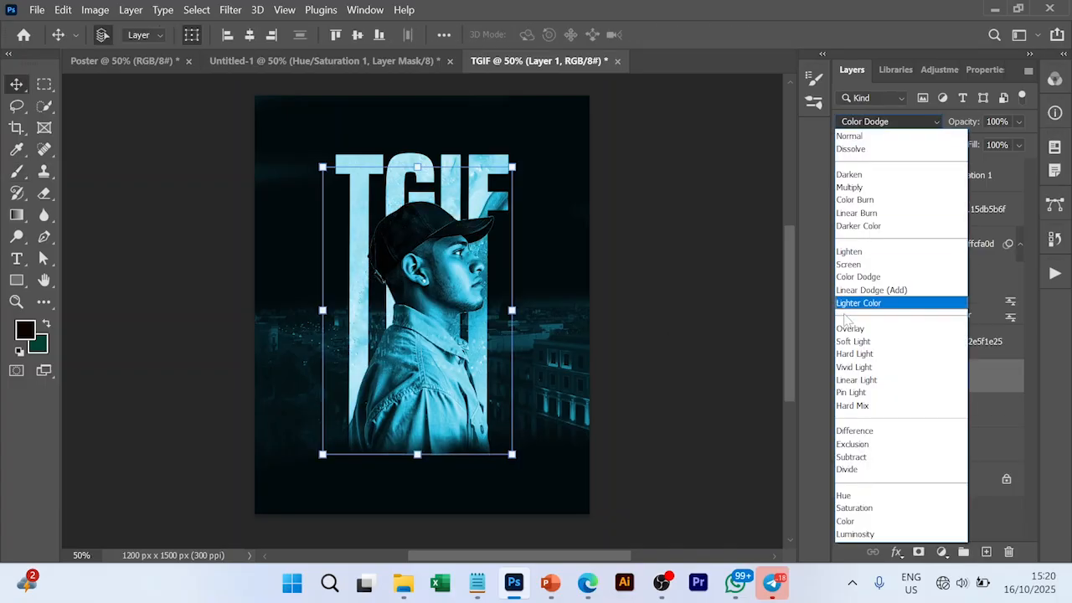
Create a 4 × 5 inch, 300 ppi RGB document named TGIF and add a solid color fill layer of 0e0600.
key("ctrl+n")
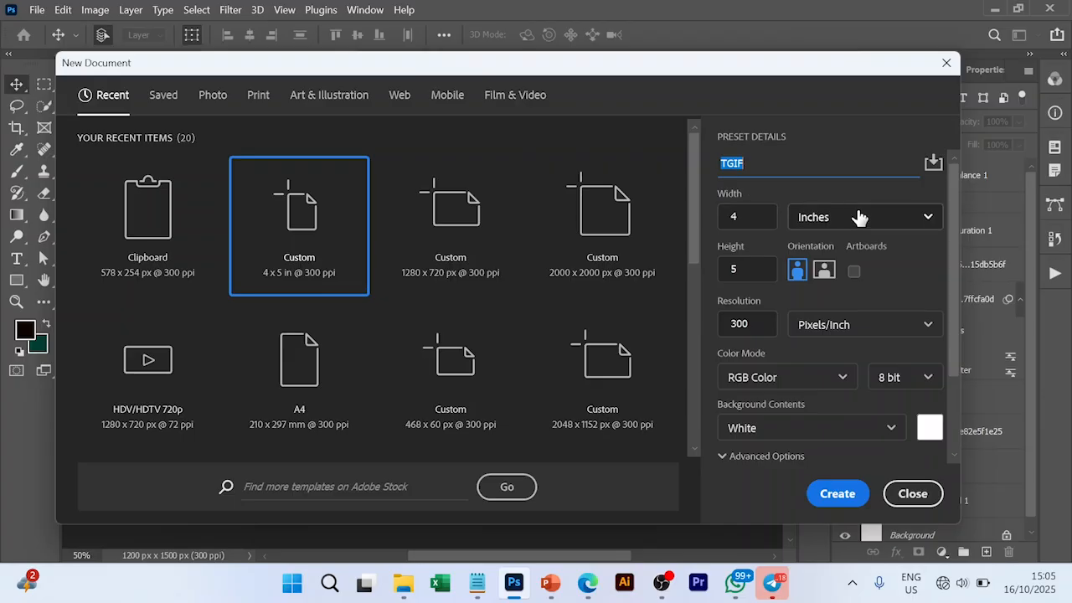
left_click(835, 494)
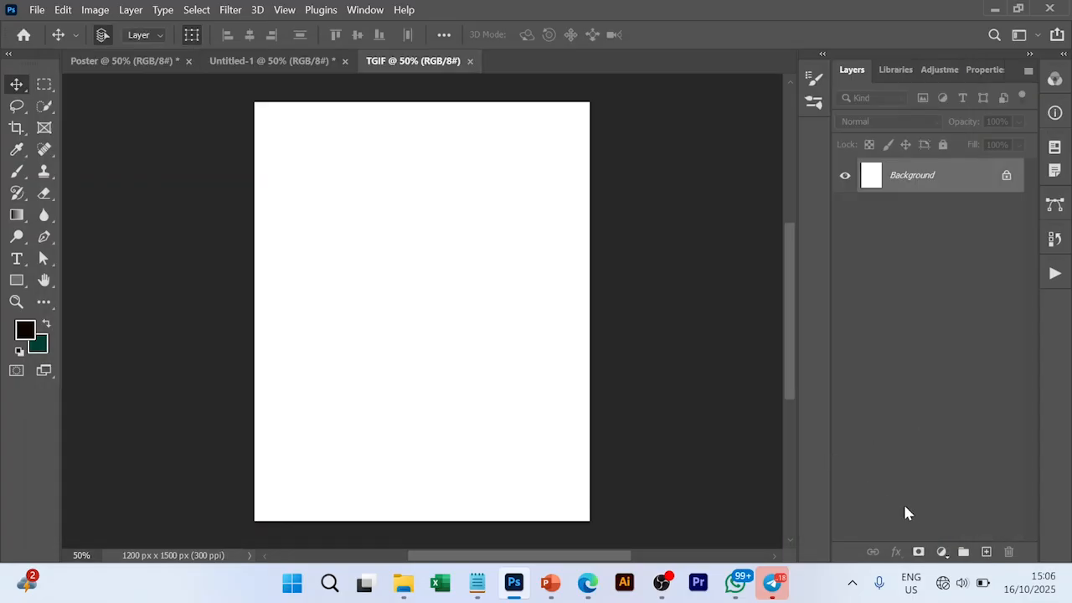
left_click(941, 552)
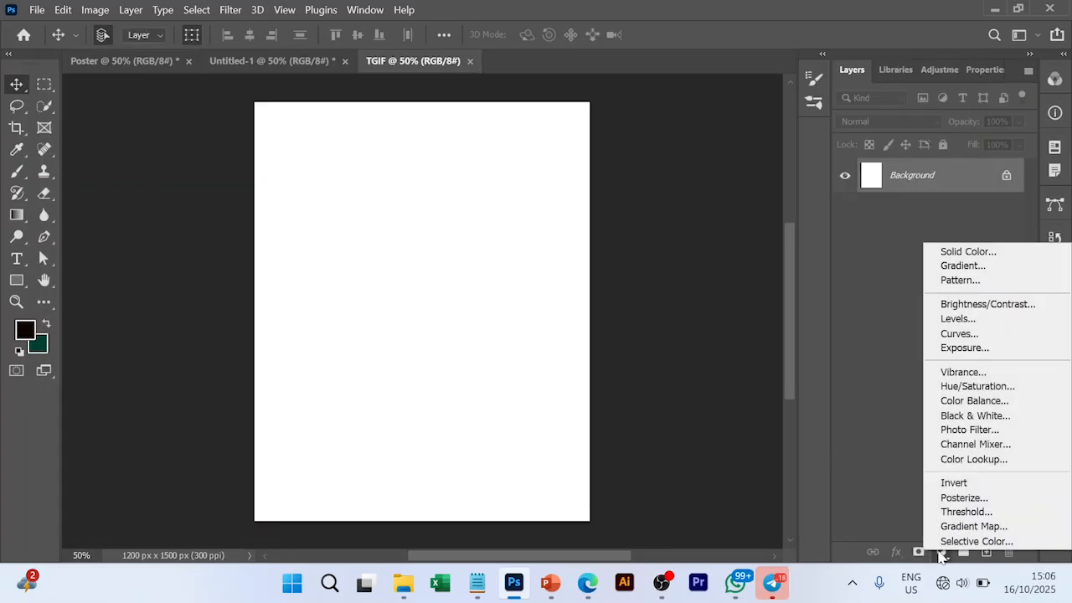
left_click(955, 252)
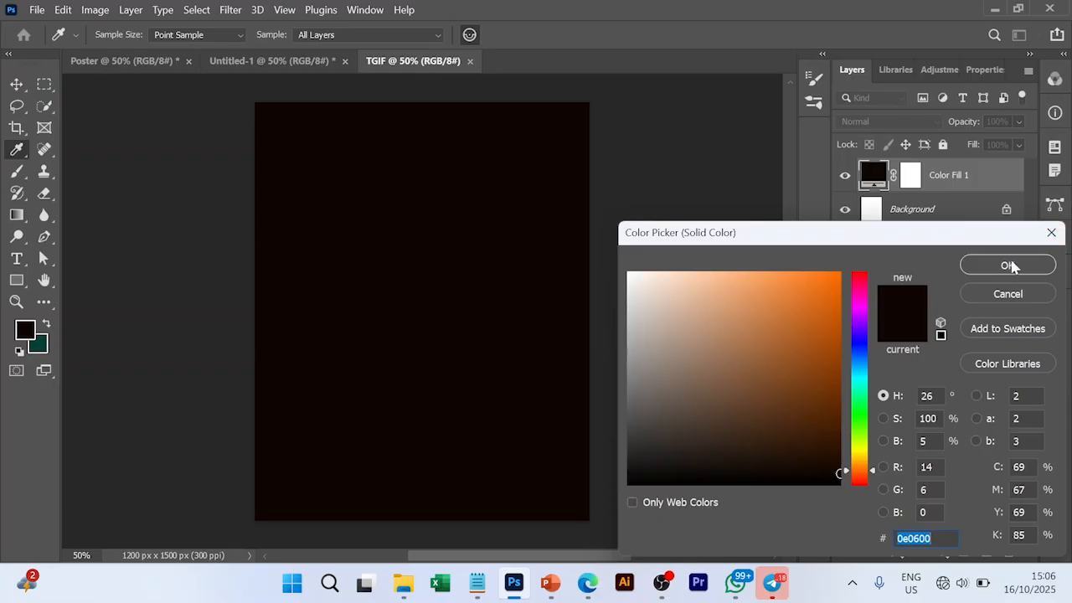
left_click(1012, 267)
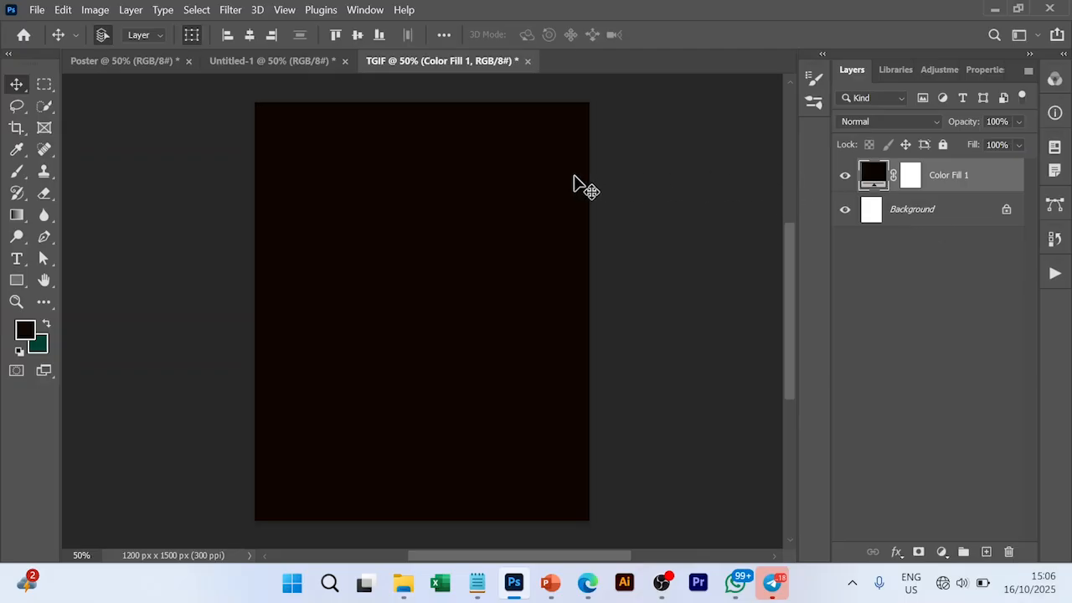
Add the text "TGIF" in the upper middle of the dark canvas.
key("t")
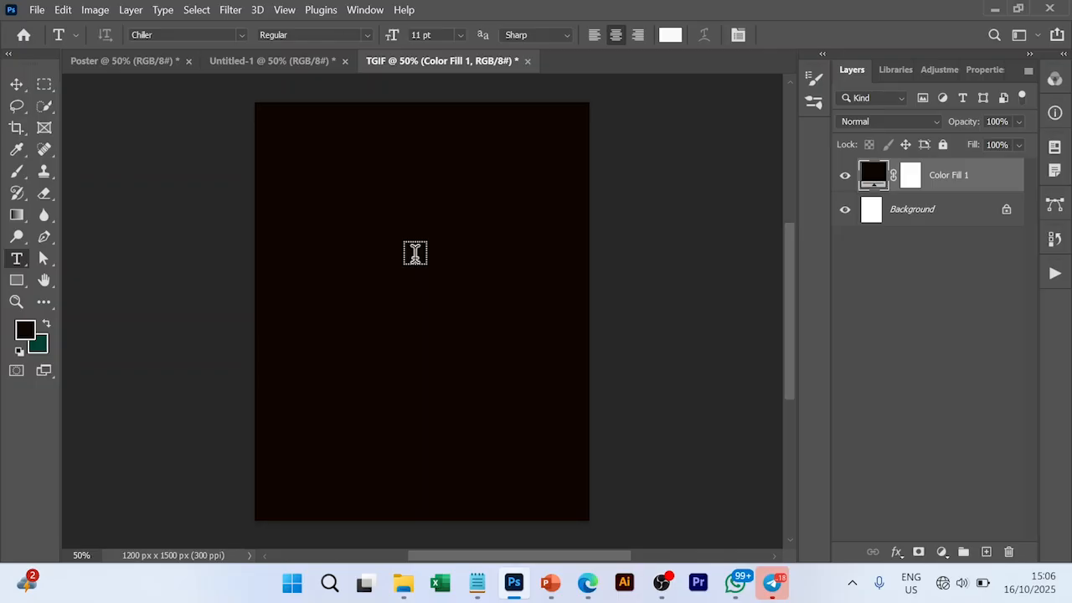
left_click(415, 252)
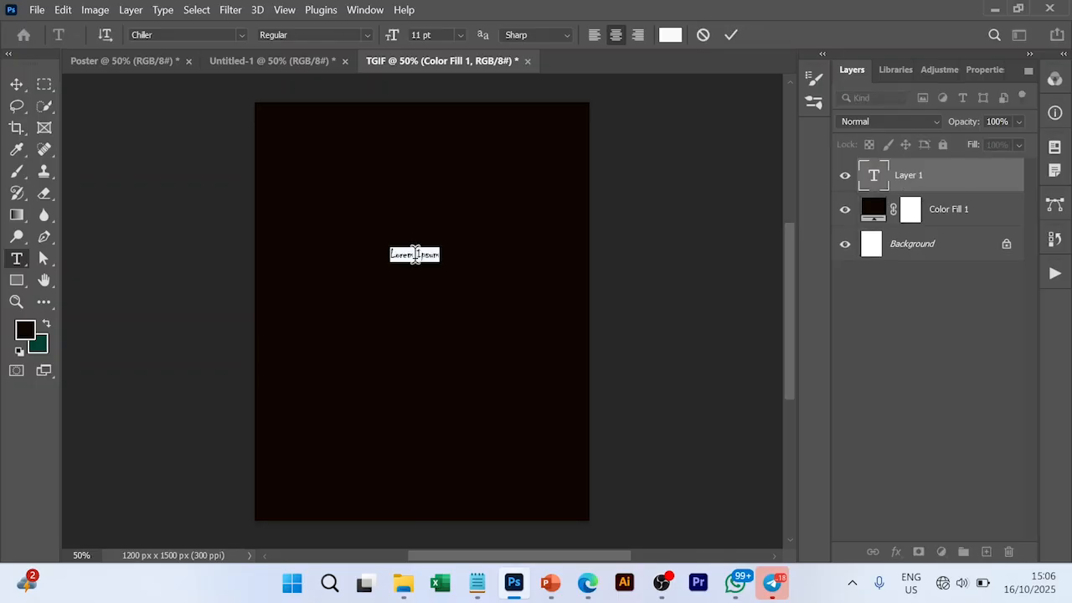
left_click(415, 254)
type("TGIF")
Format the TGIF text in Built Titling Bold at 36 pt.
double_click(414, 254)
left_click(240, 35)
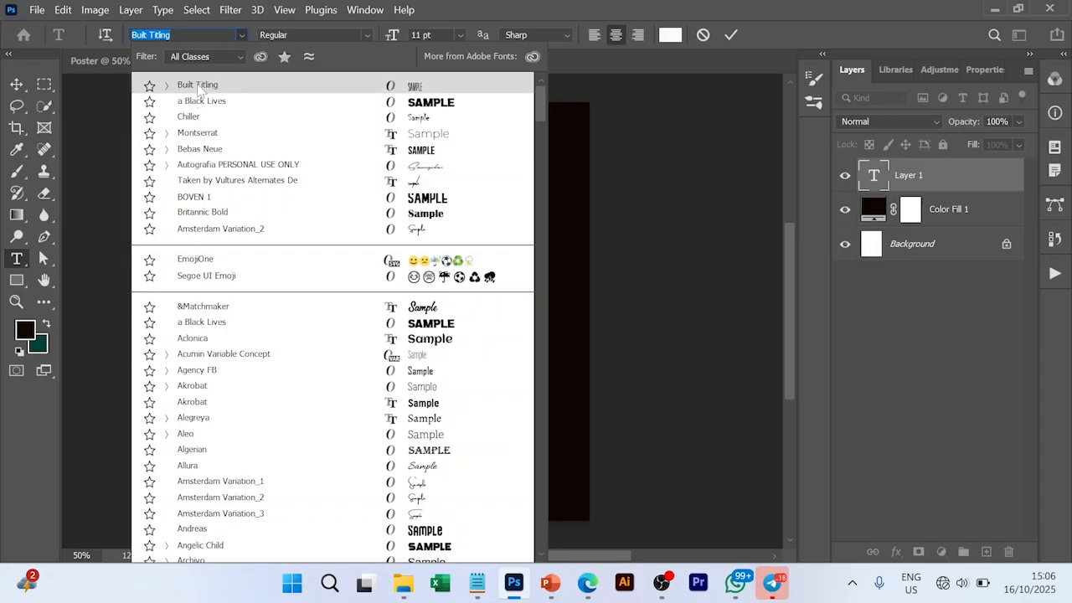
left_click(201, 88)
left_click(365, 33)
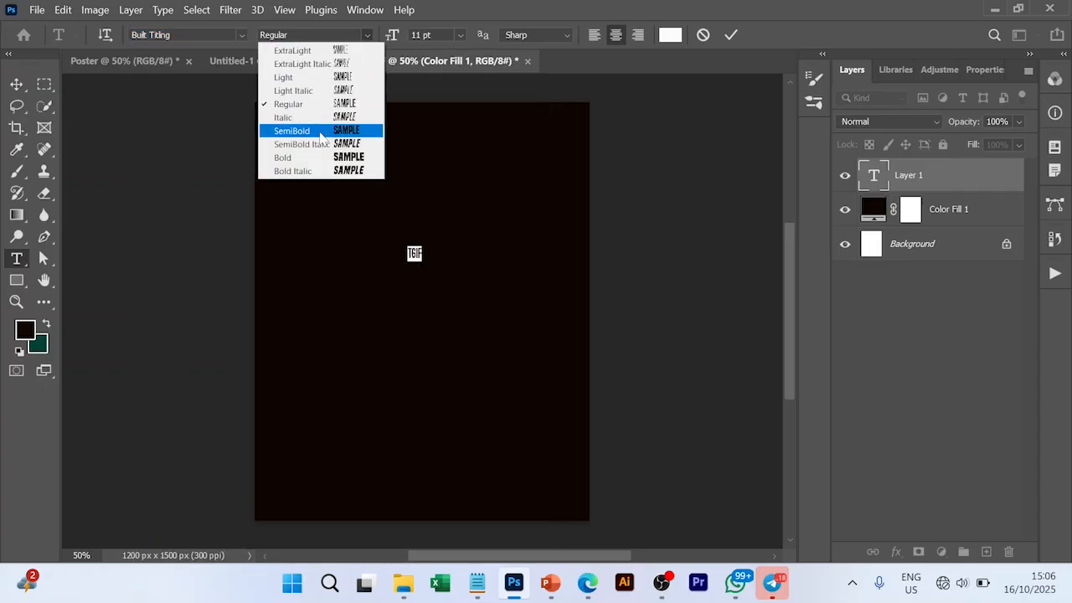
left_click(312, 157)
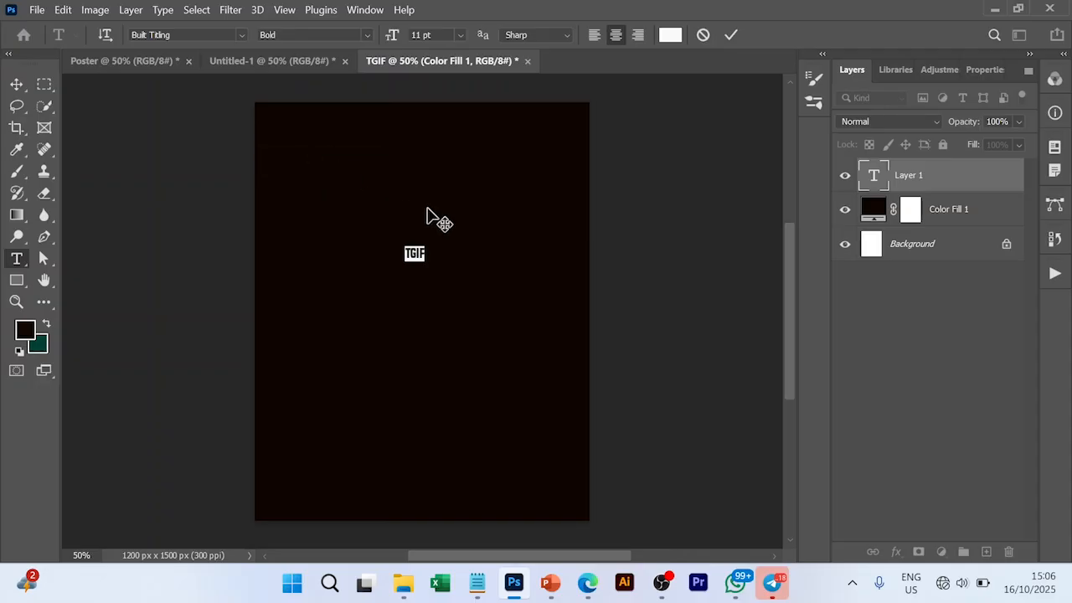
left_click(460, 33)
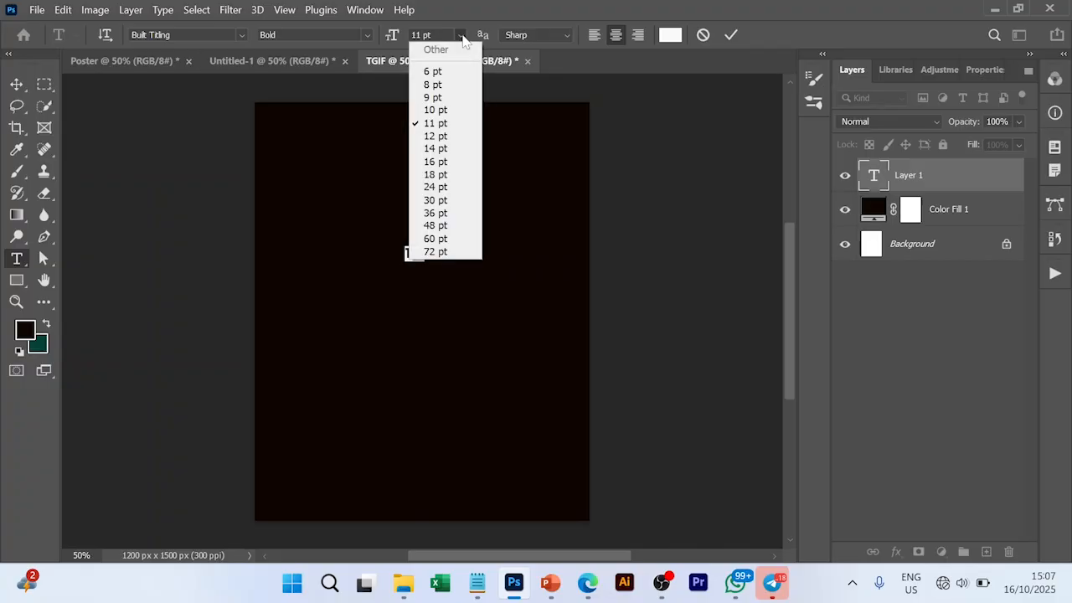
left_click(440, 214)
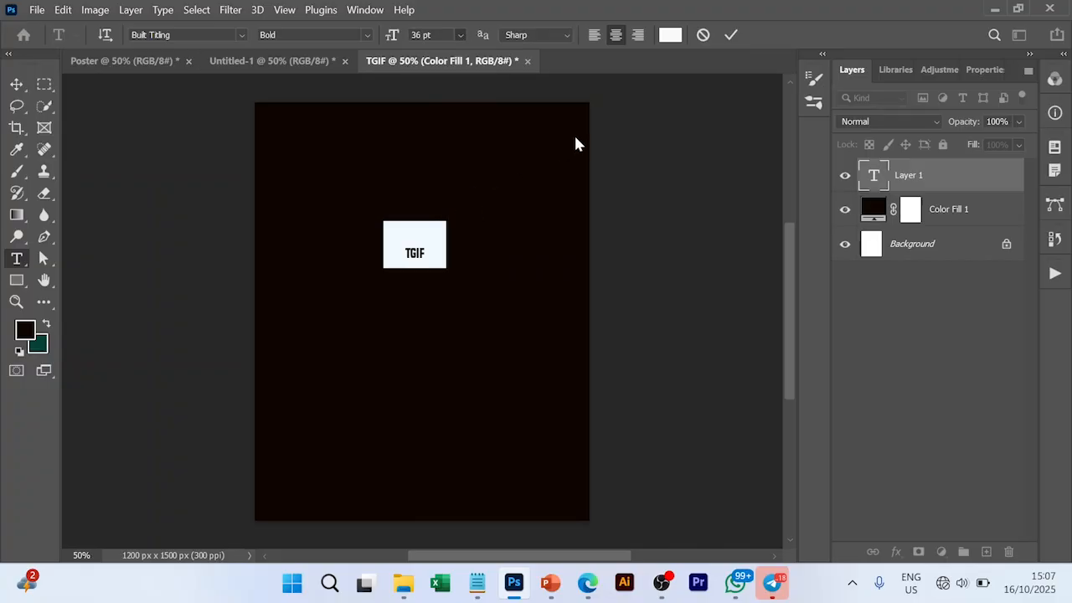
left_click(727, 36)
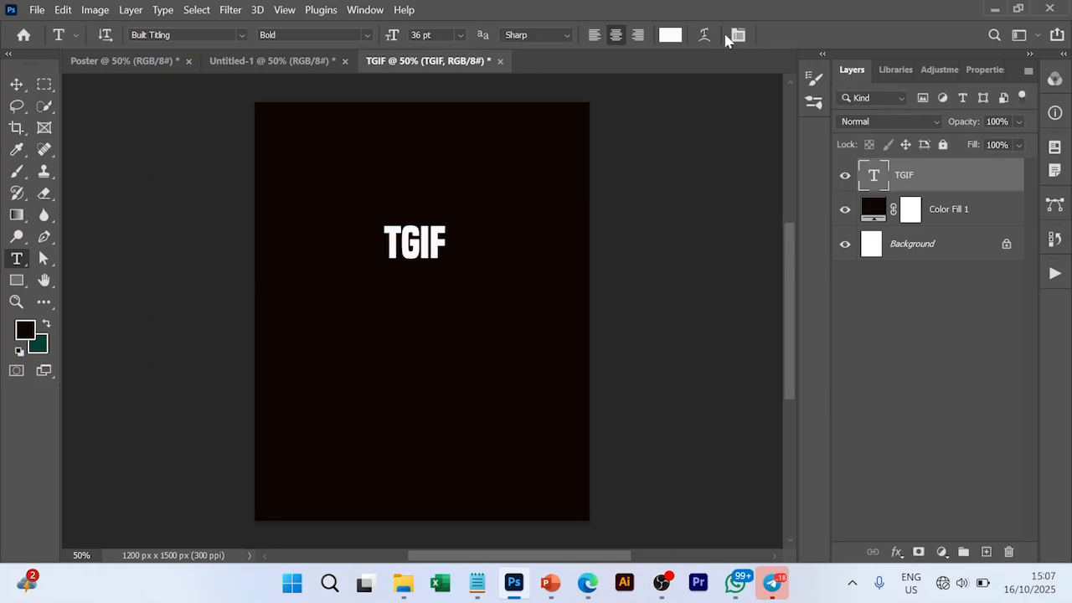
Scale the TGIF text proportionally about its center to about 221%.
key("ctrl+t")
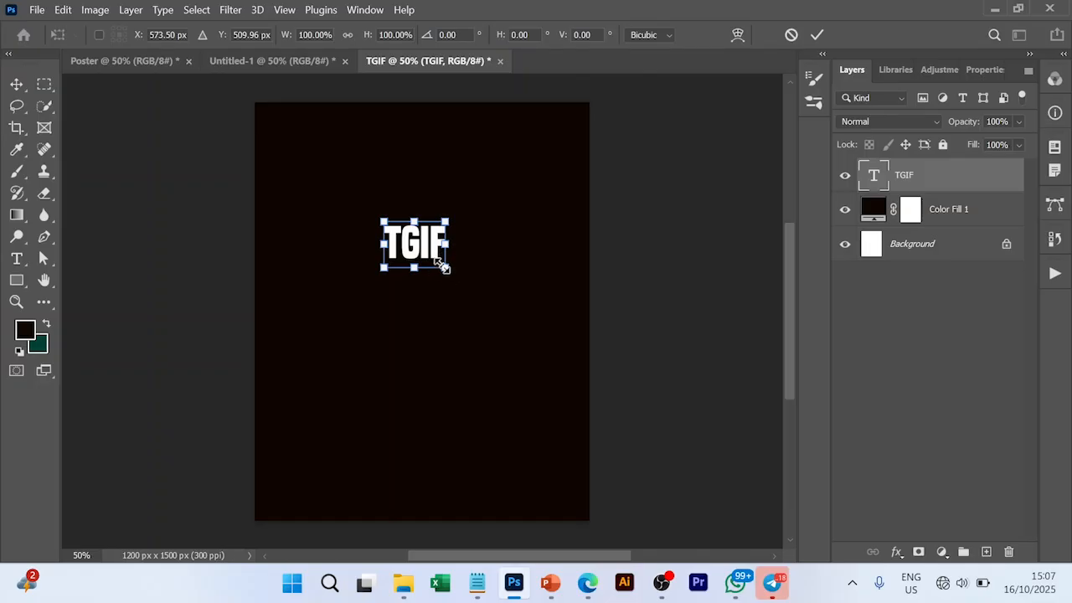
left_click_drag(445, 267, 474, 301)
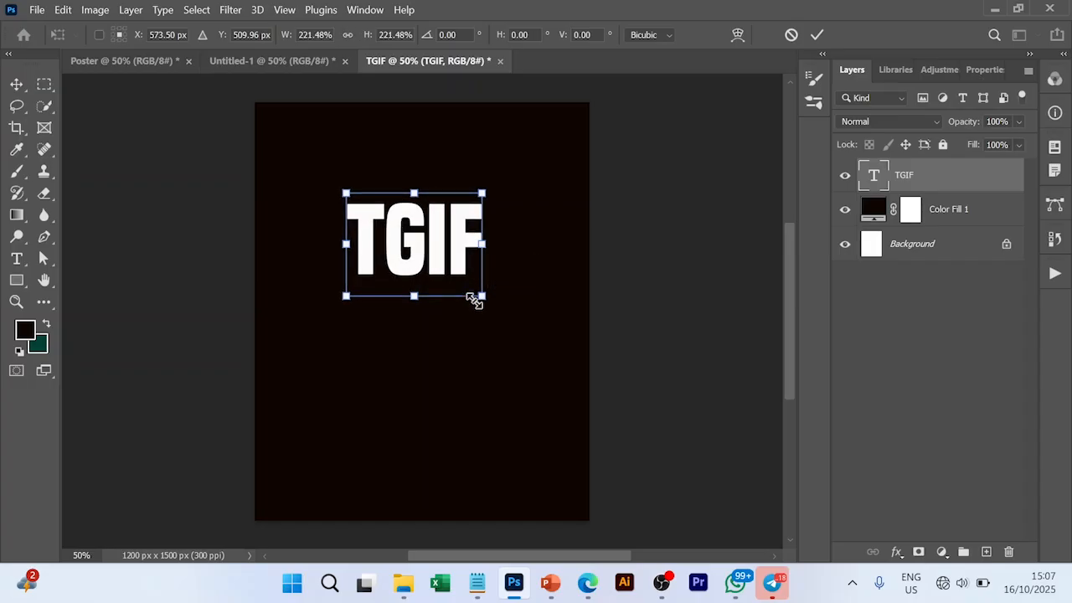
left_click(818, 37)
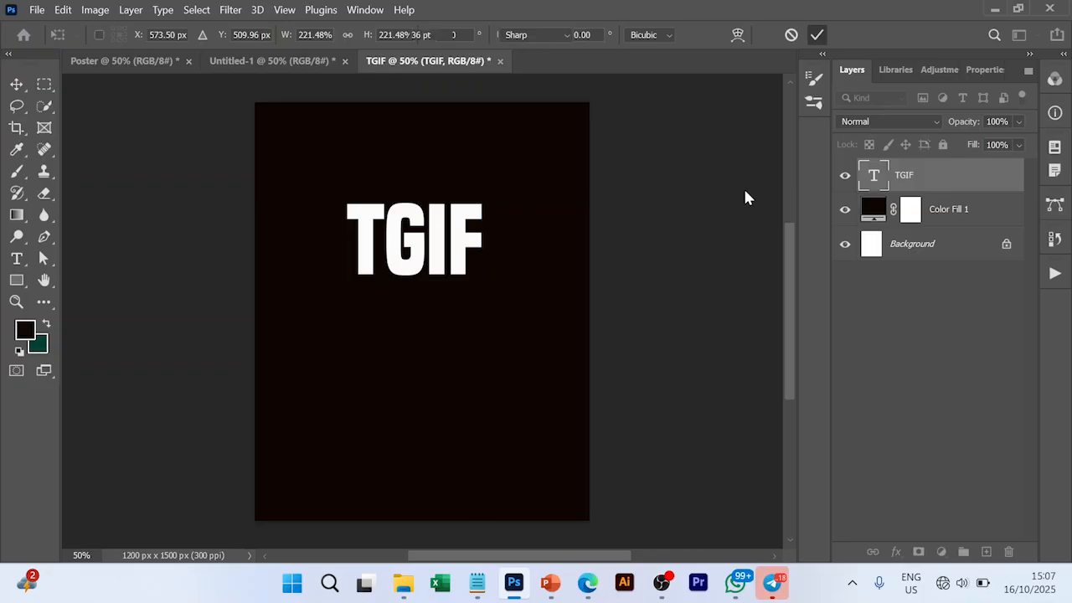
Convert the TGIF text to a shape and stretch its bottom anchor points downward until the lettering is about 836 px tall.
right_click(931, 183)
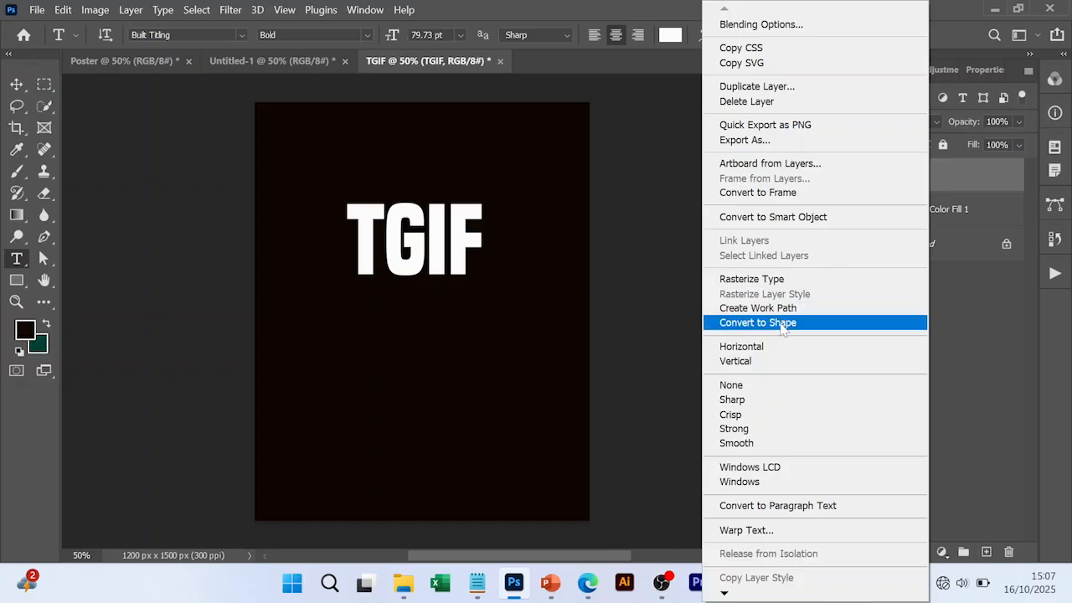
left_click(782, 324)
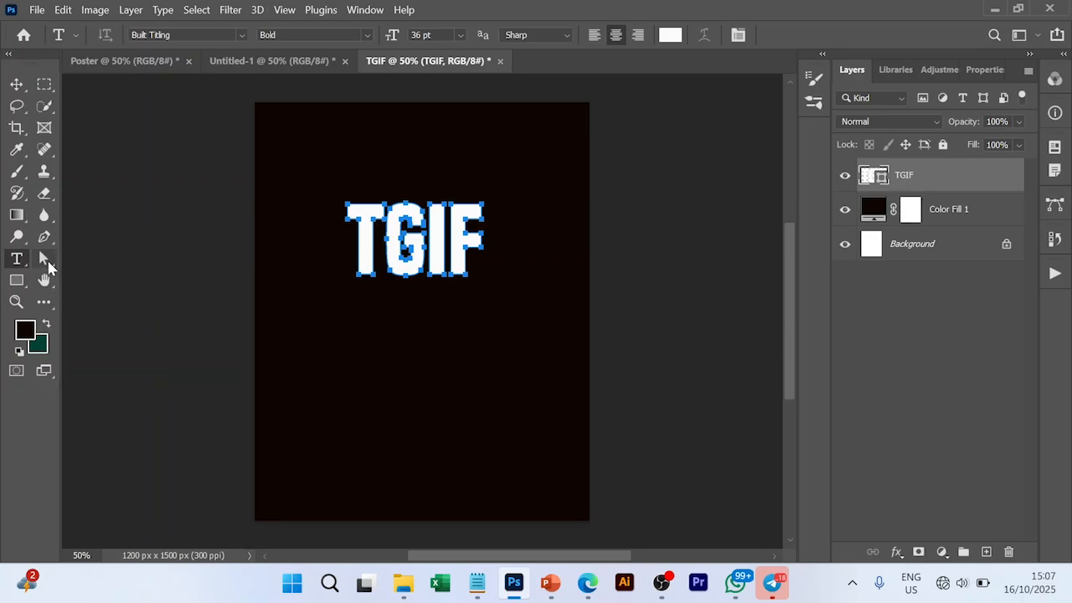
left_click(48, 266)
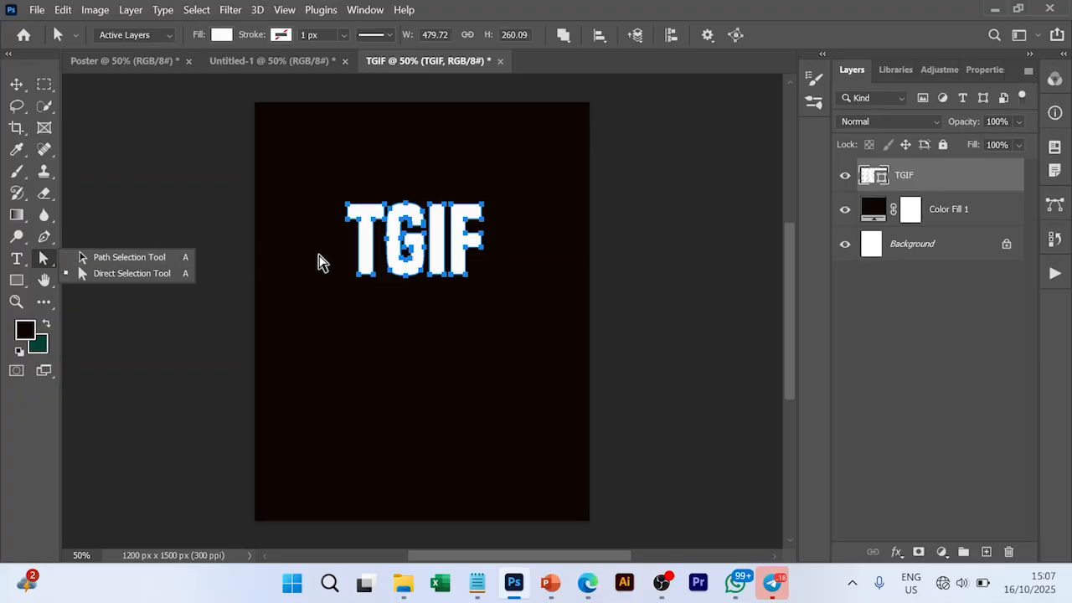
left_click_drag(332, 254, 492, 325)
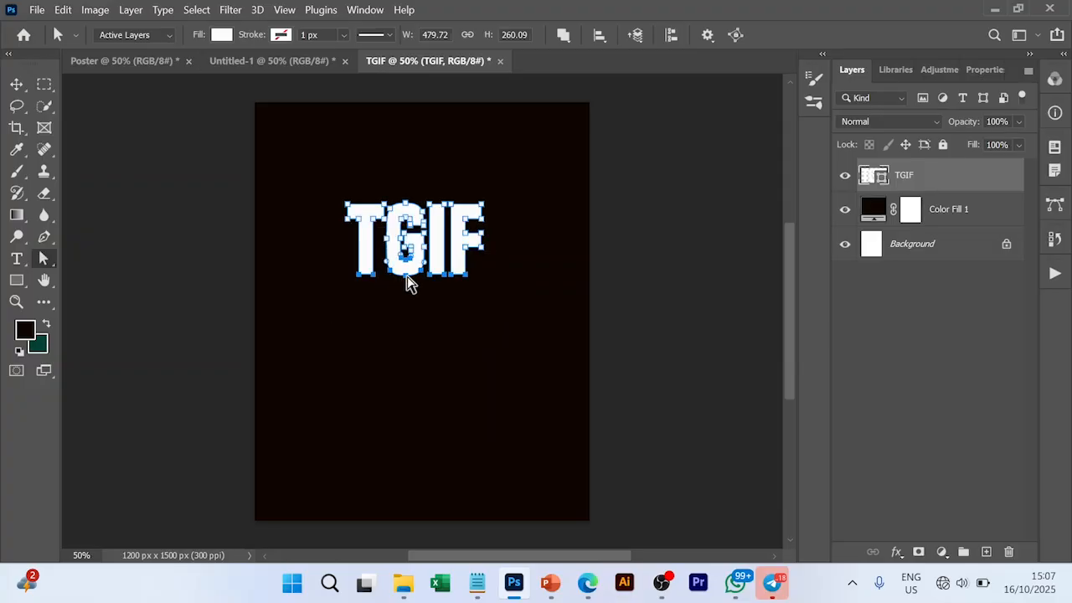
left_click_drag(407, 276, 406, 438)
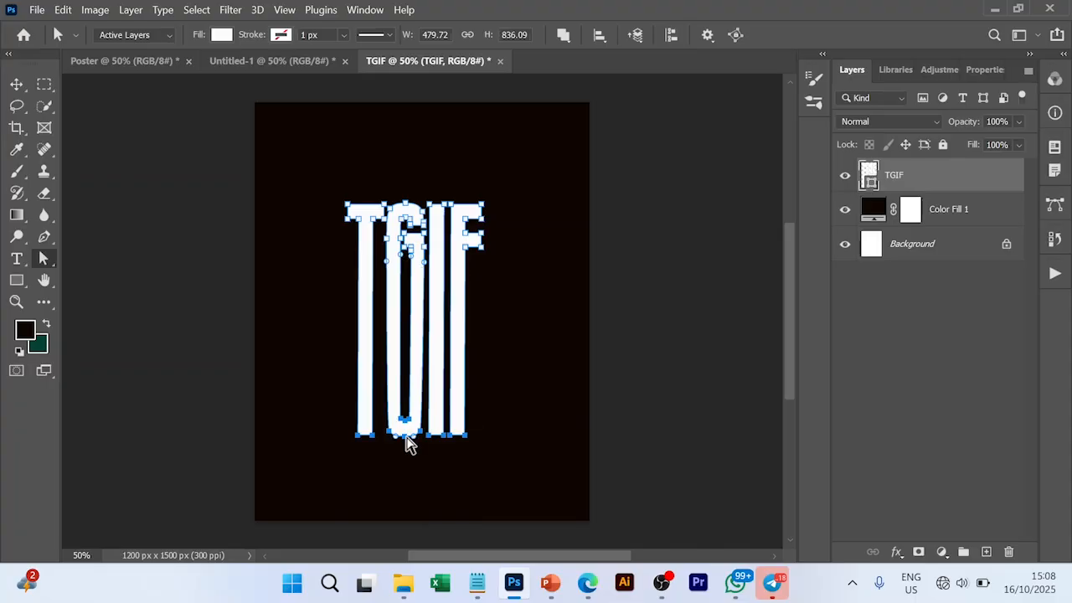
left_click(611, 380)
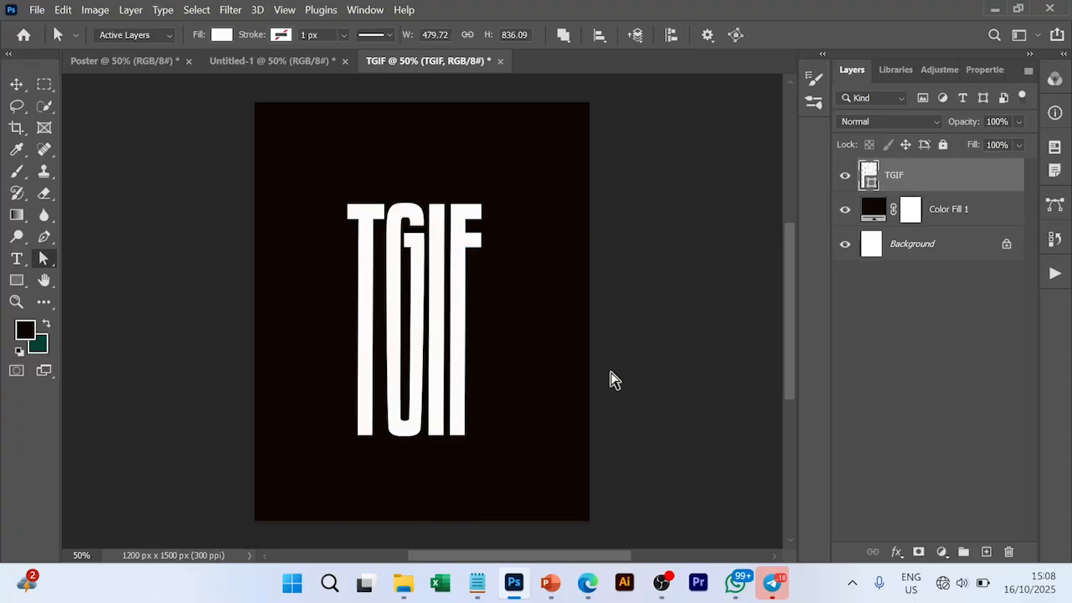
Move the TGIF shape slightly up toward the vertical middle of the canvas and scale it to about 110.6%.
left_click(470, 241)
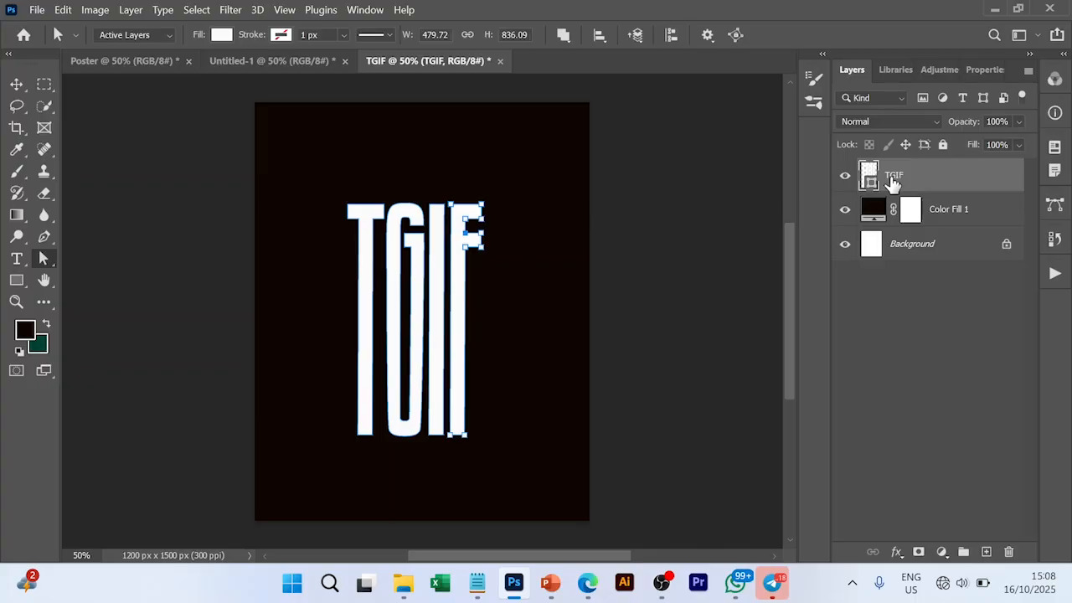
left_click(574, 327)
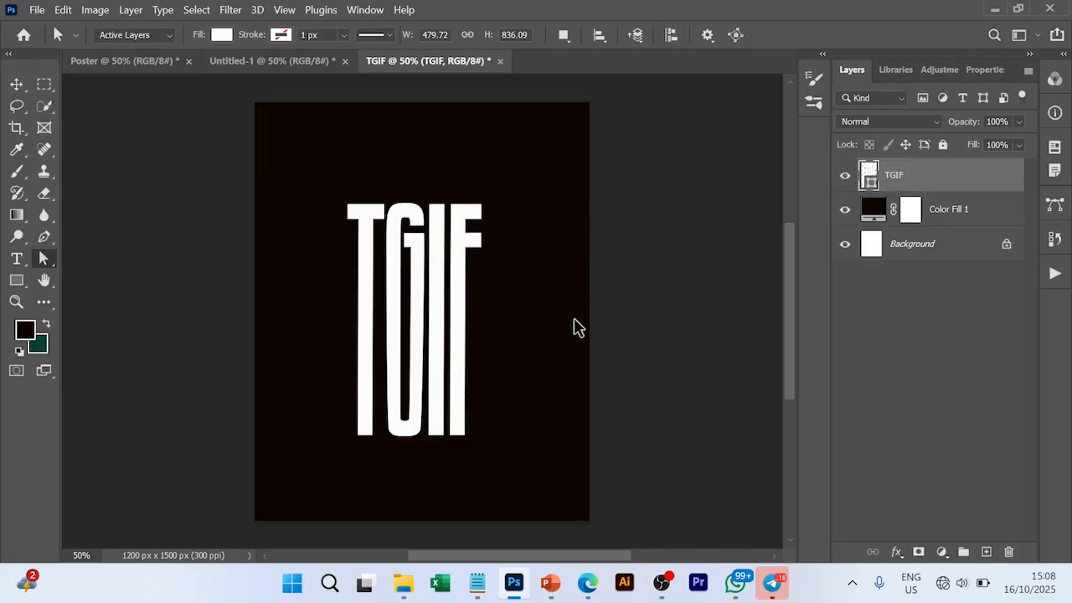
key("ctrl+t")
left_click_drag(457, 293, 459, 283)
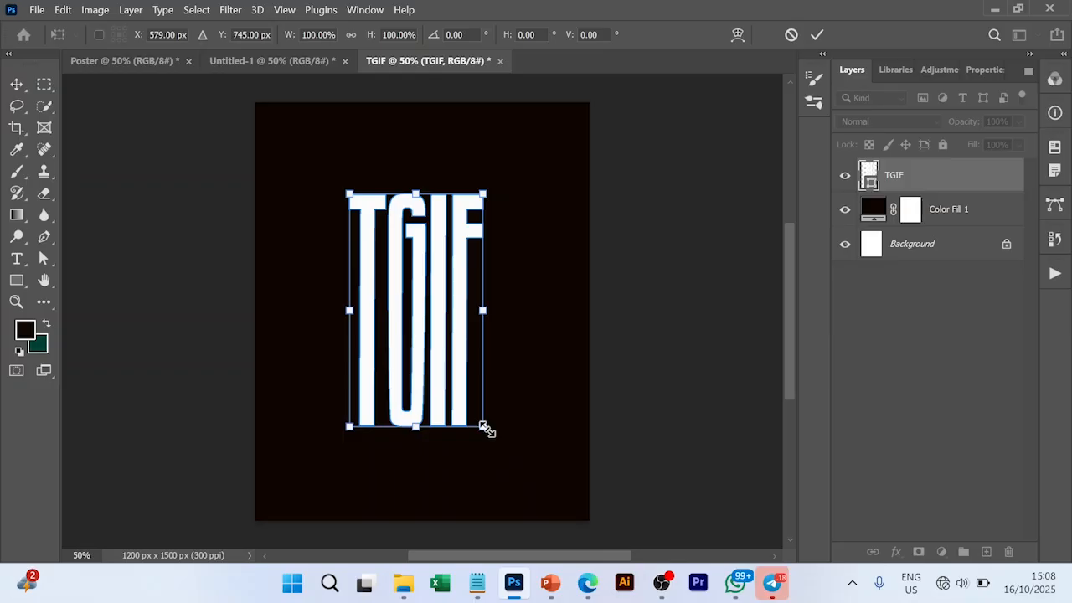
left_click_drag(484, 427, 490, 438)
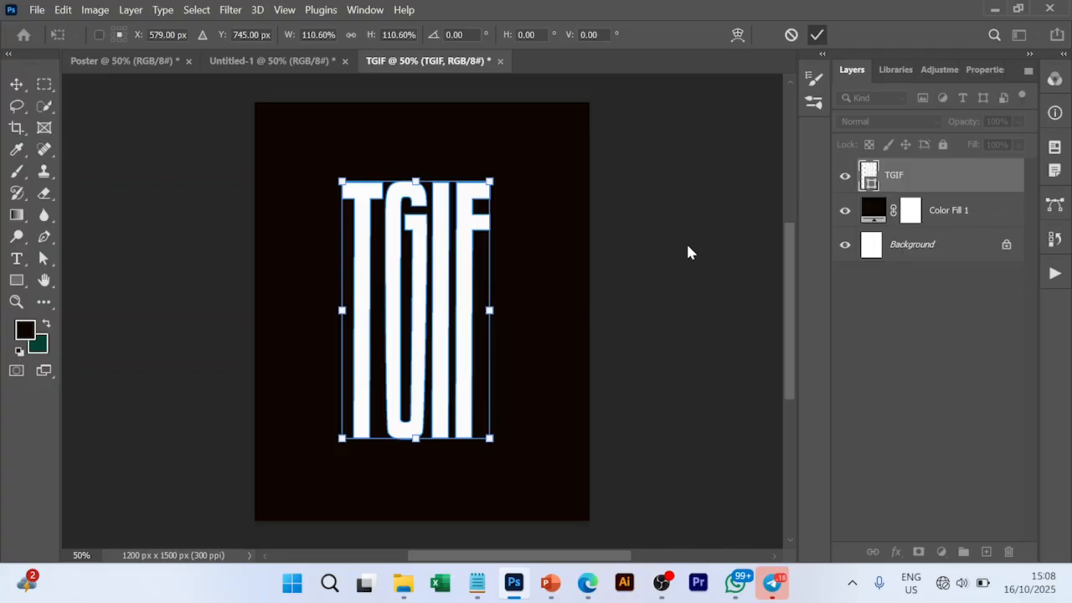
key("Return")
key("a")
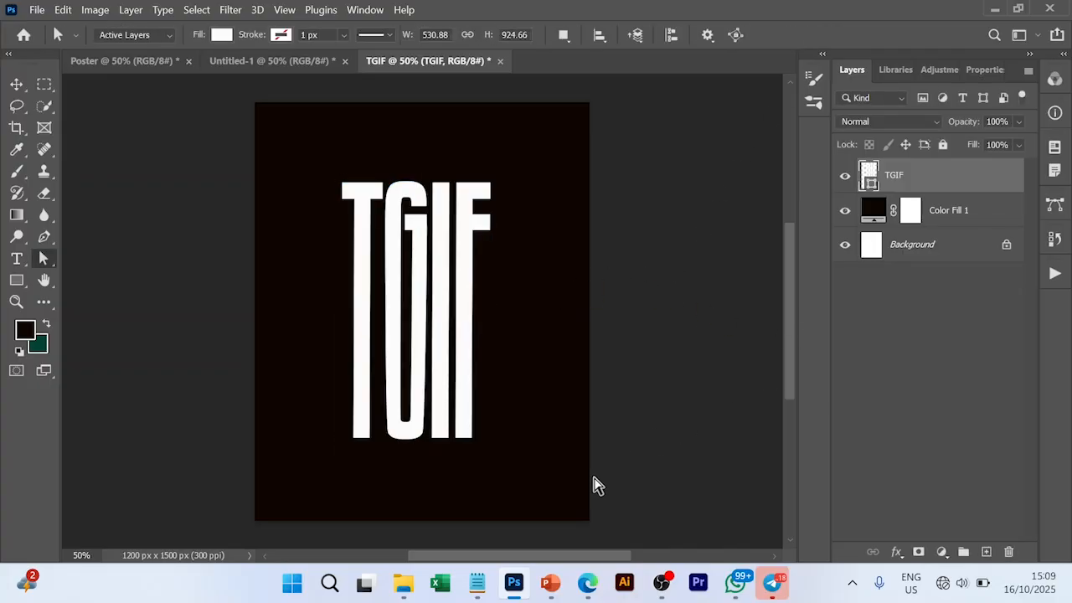
Place the PNG portrait of the man in a cap from the RESOURCE folder, scaled down over the lower part of the TGIF lettering.
left_click(377, 485)
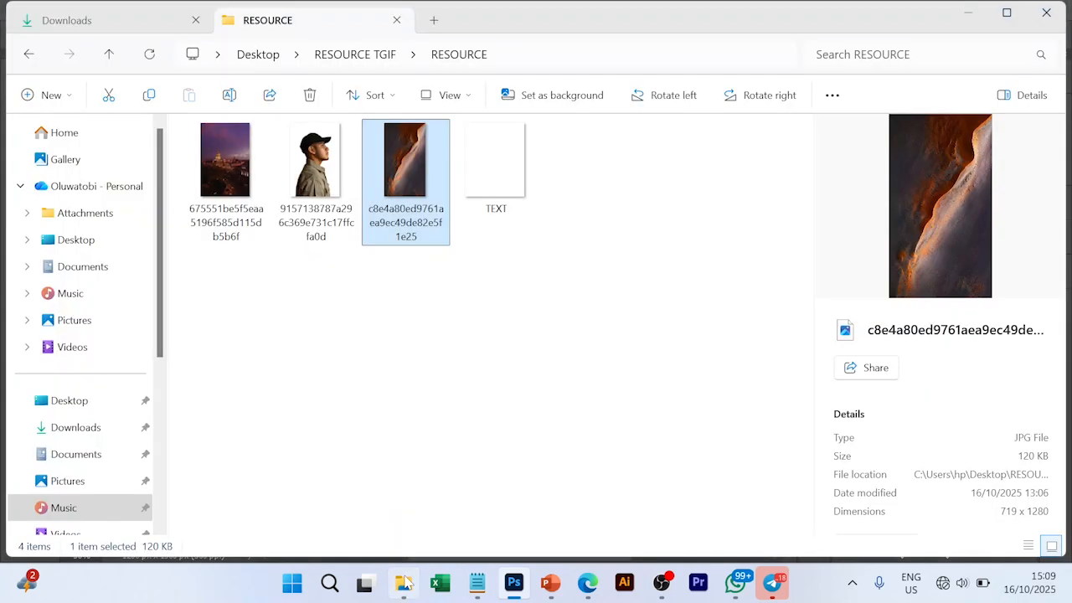
left_click(316, 172)
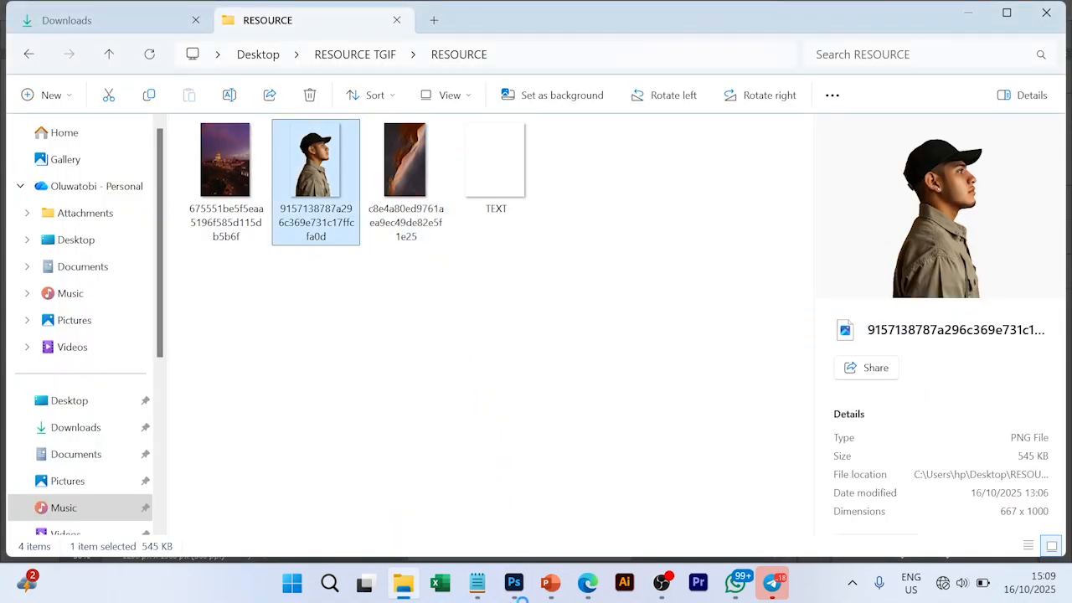
left_click_drag(514, 581, 419, 332)
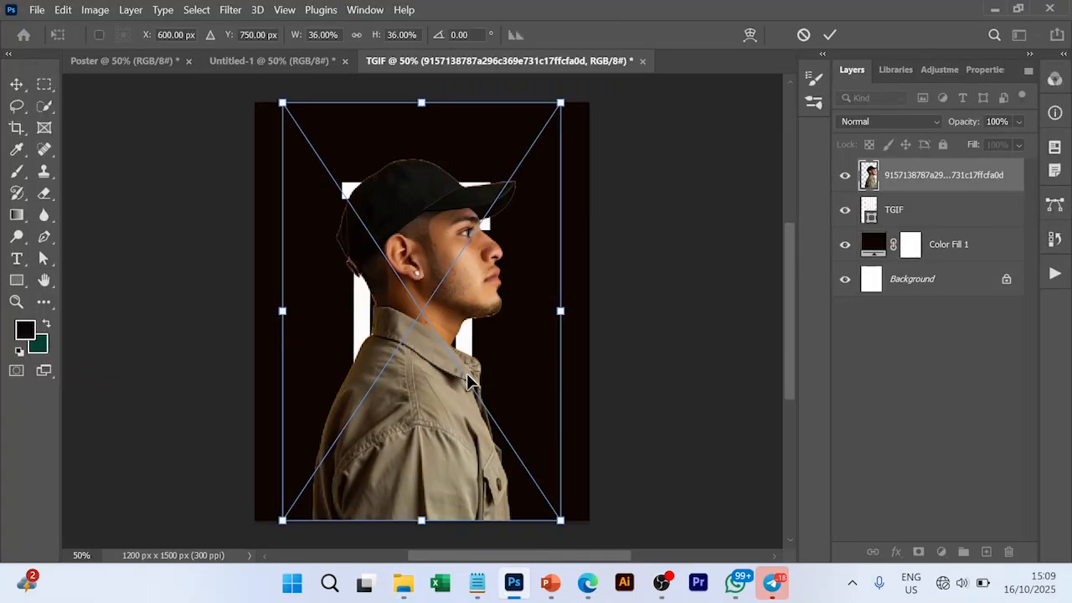
left_click_drag(561, 514, 441, 388)
left_click(828, 41)
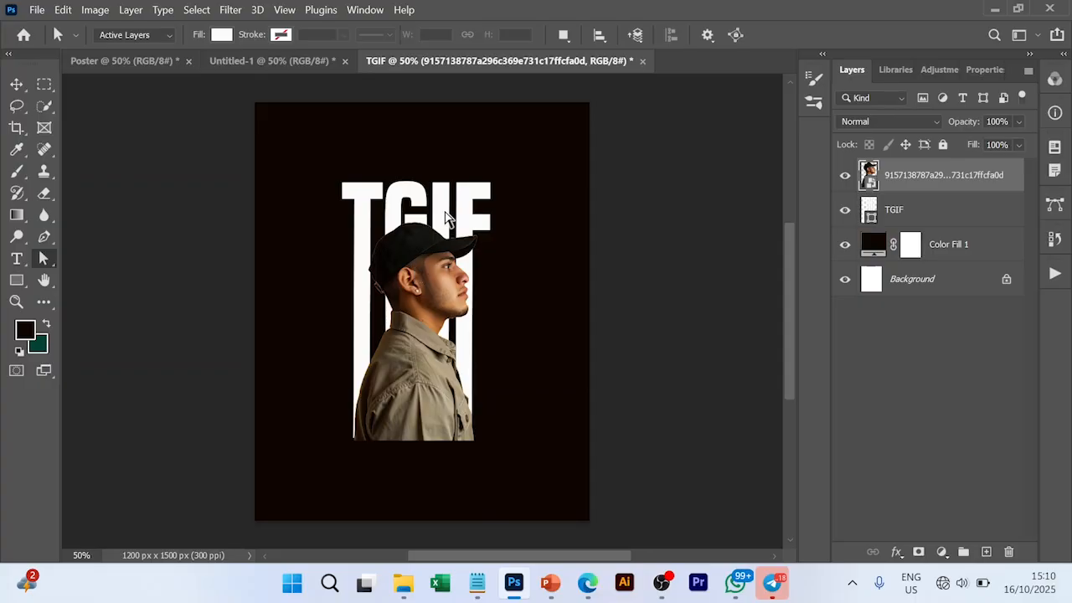
Center the portrait and the TGIF shape horizontally on the canvas.
key("v")
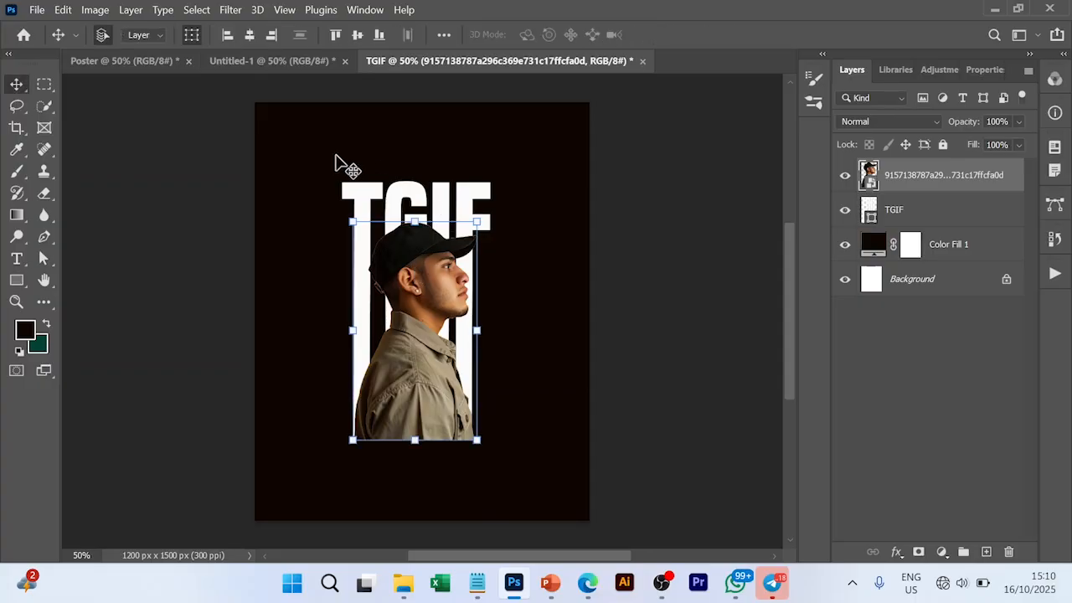
left_click(249, 36)
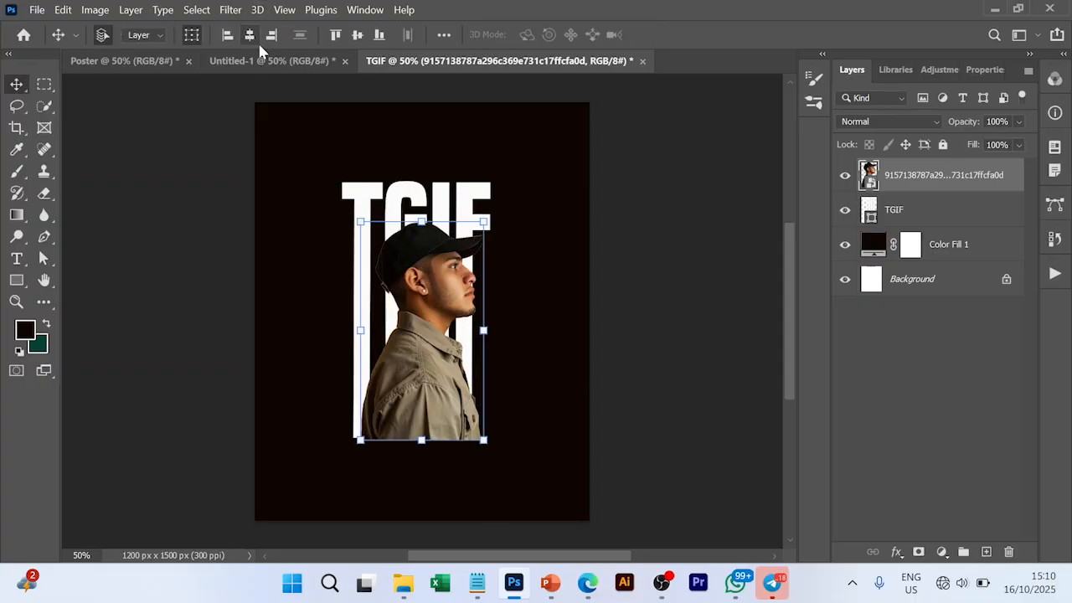
left_click(417, 197)
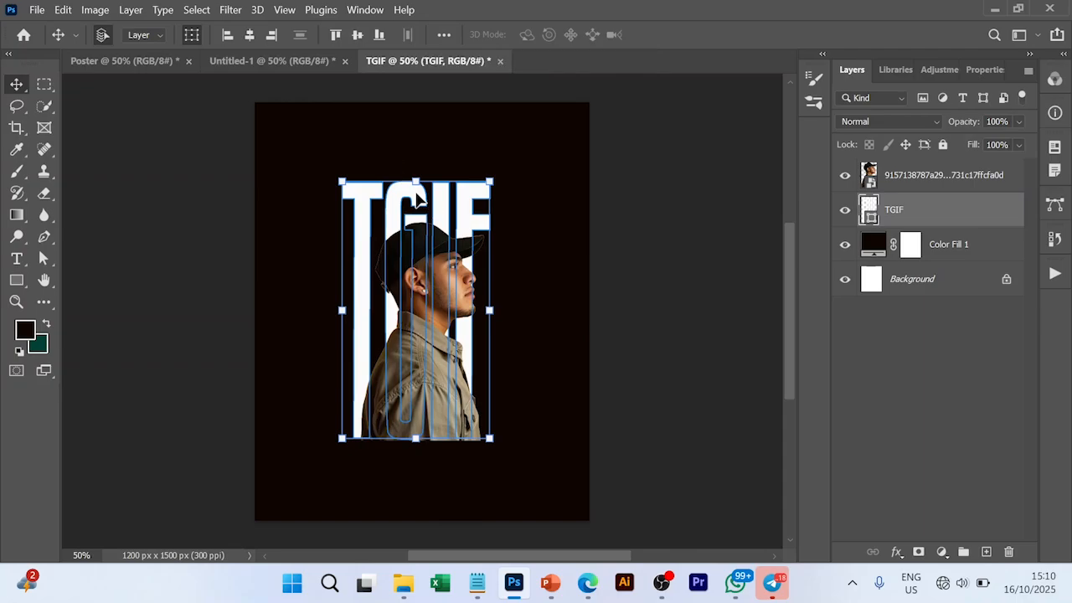
left_click(249, 35)
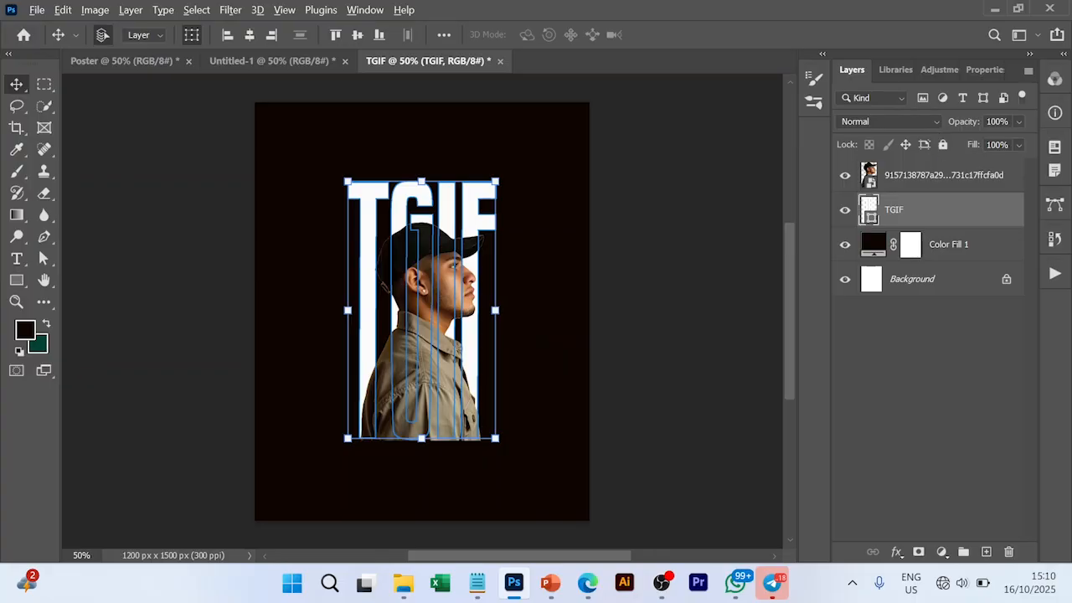
Scale the man's portrait and the TGIF shape together to about 116.38%, keeping them centered on the canvas.
left_click(908, 176, "shift")
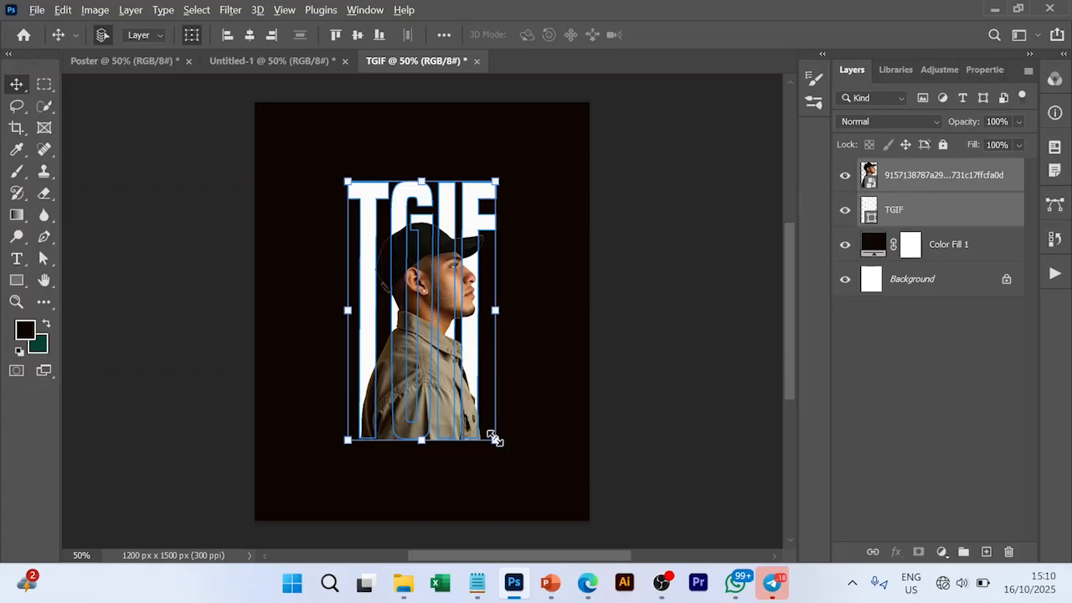
left_click_drag(500, 446, 511, 459)
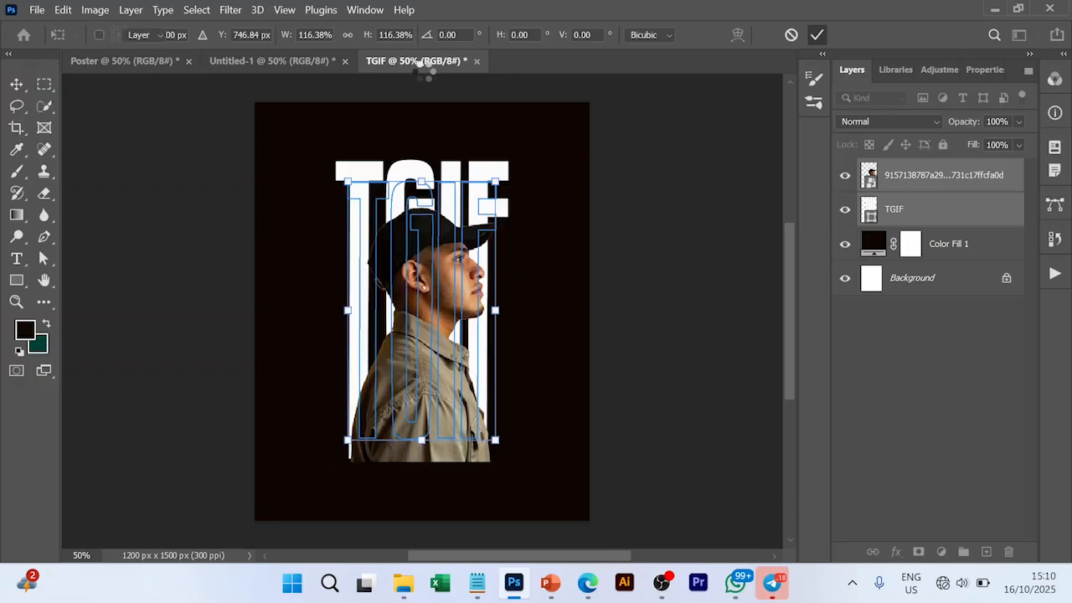
key("Return")
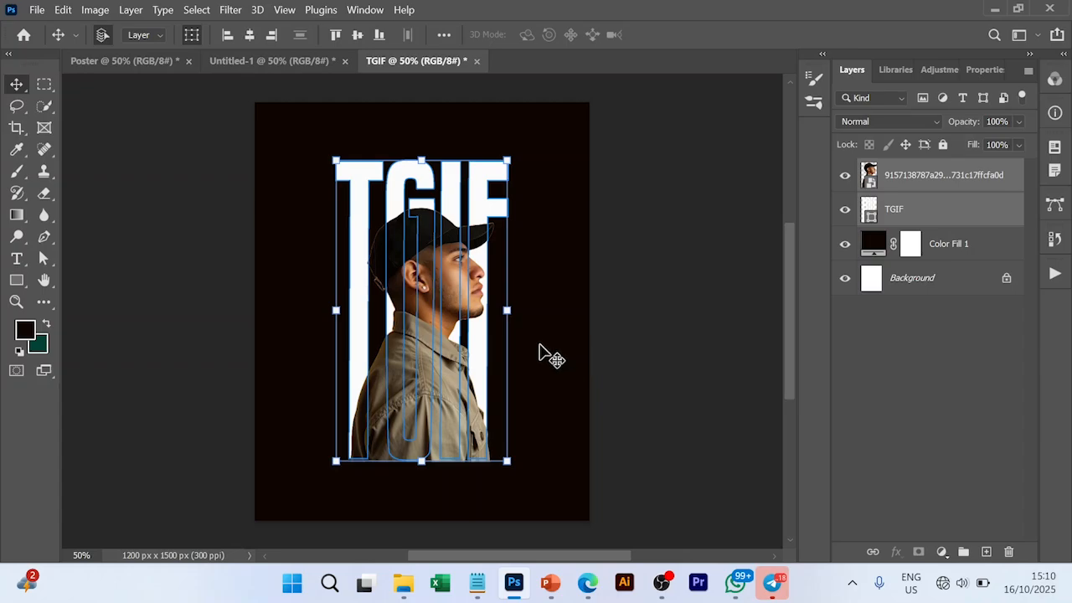
left_click(577, 388)
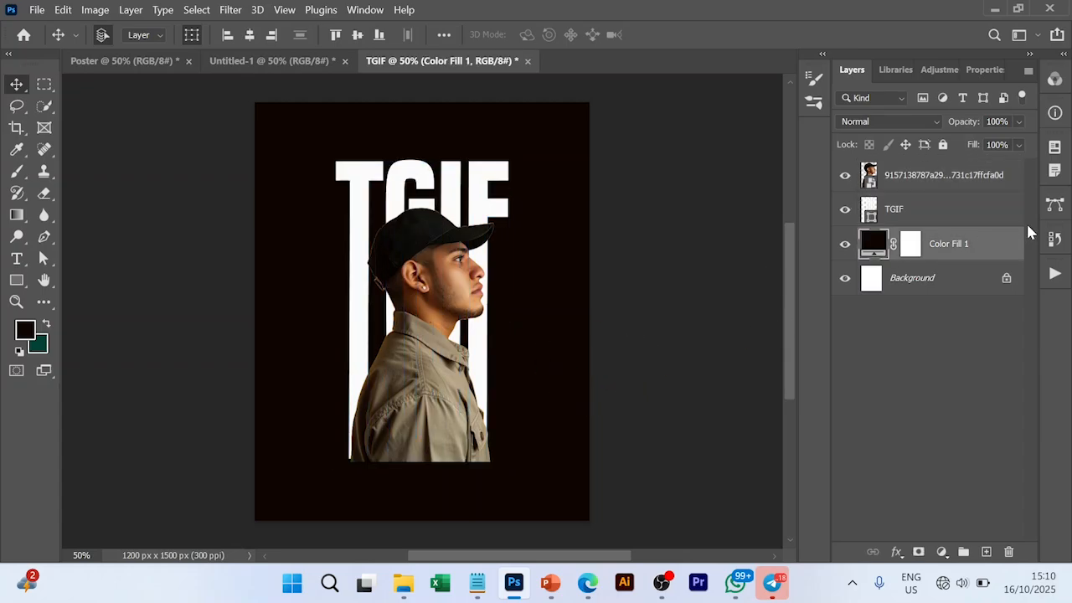
Start a Camera Raw filter on the portrait with Exposure +0.35, Contrast +26, Highlights +19 and Texture +44.
left_click(961, 182)
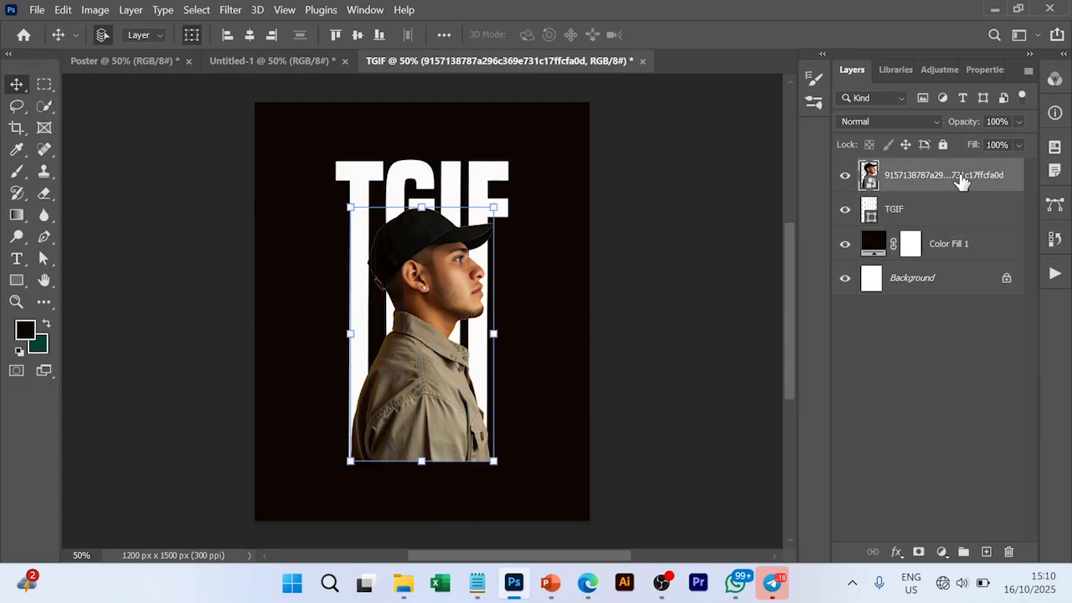
left_click(231, 10)
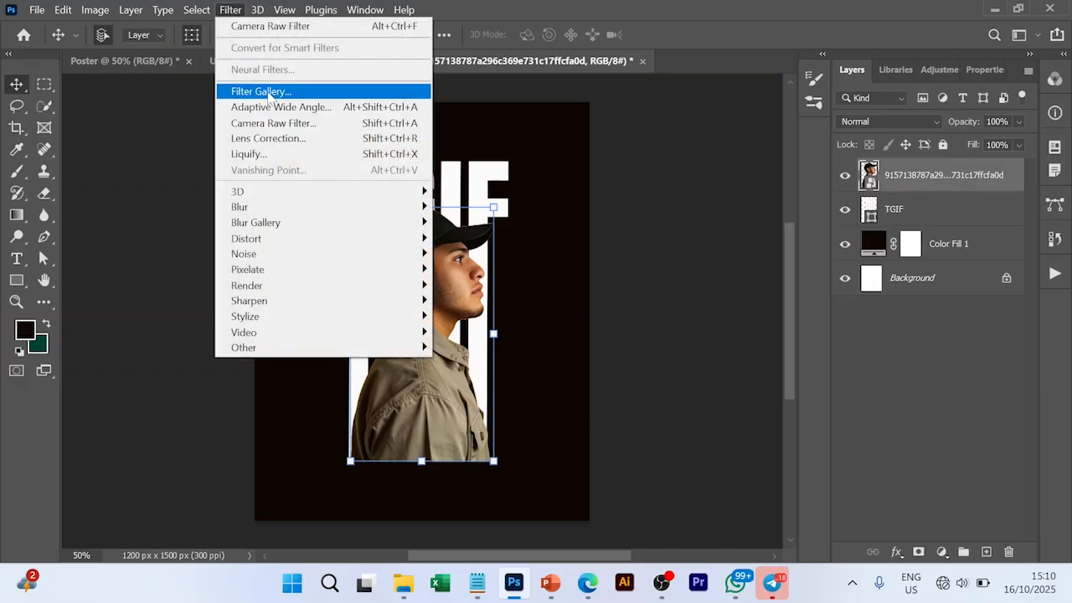
left_click(265, 123)
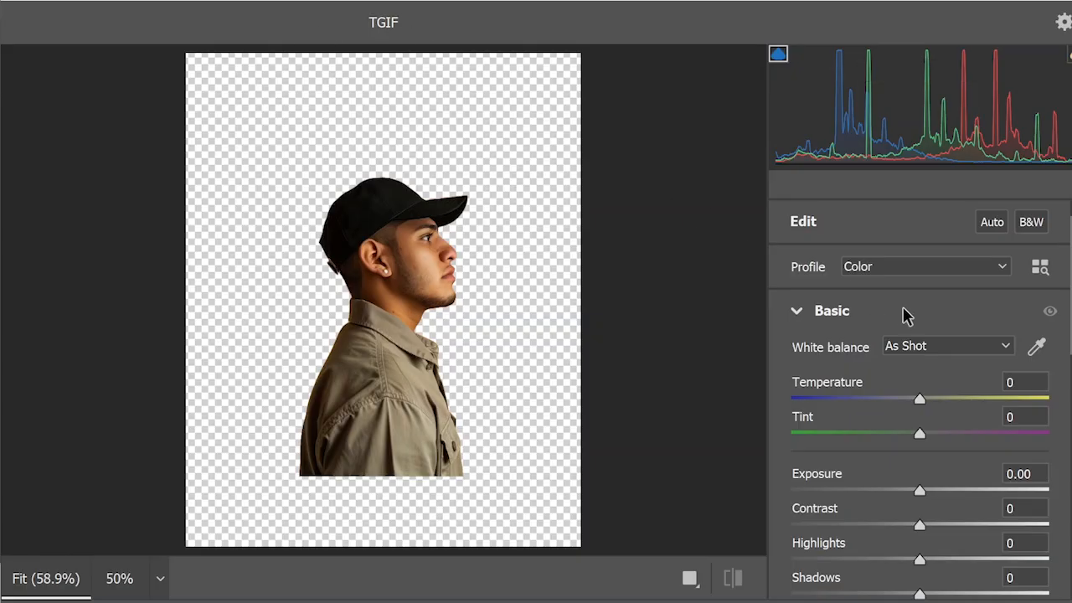
scroll(904, 314, "down", 2)
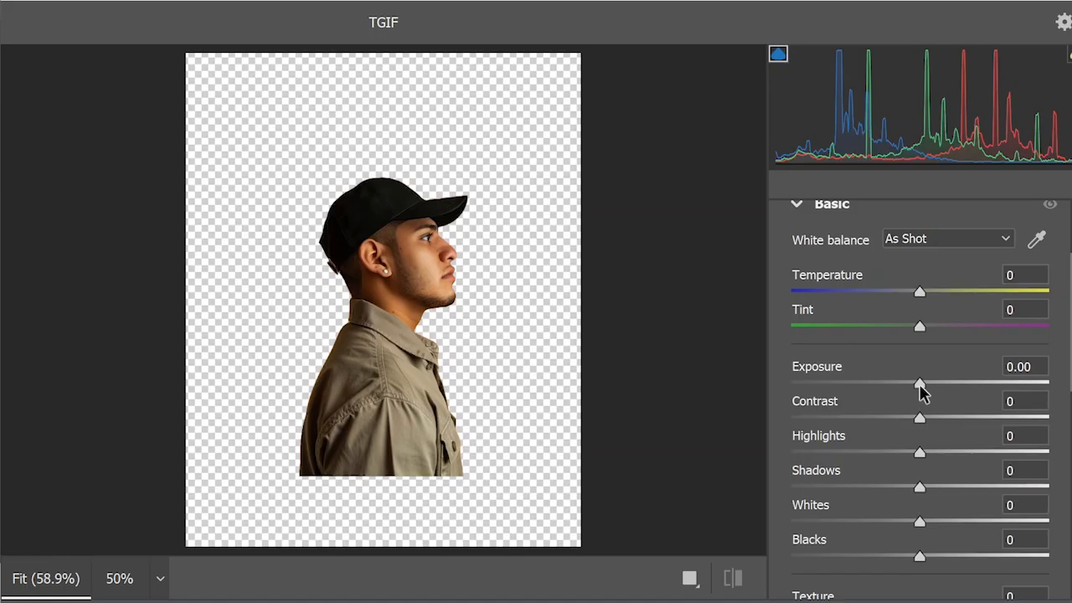
left_click_drag(919, 385, 954, 421)
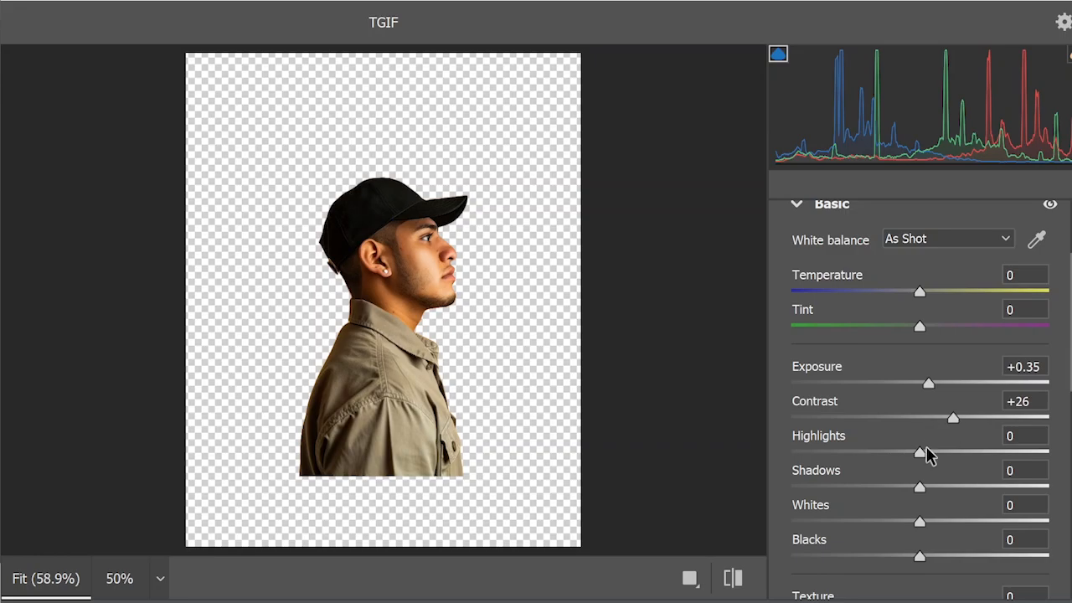
left_click_drag(920, 455, 978, 489)
scroll(945, 460, "down", 3)
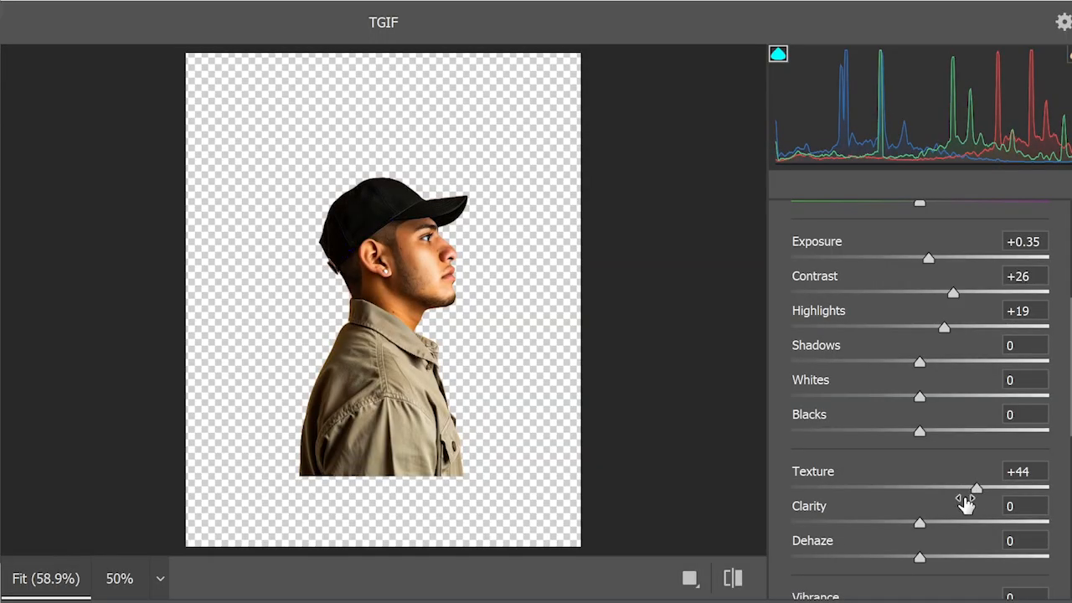
Set Clarity to +26, Vibrance to +18 and Sharpening to 33, and apply the Camera Raw filter to the portrait.
left_click_drag(920, 523, 954, 523)
scroll(888, 519, "down", 3)
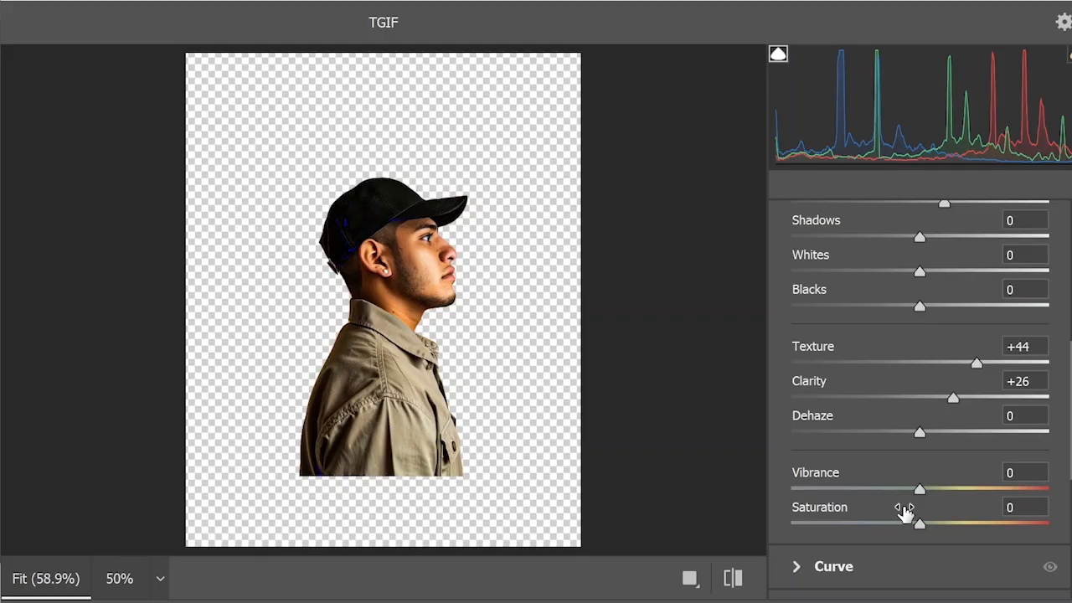
left_click_drag(920, 490, 943, 492)
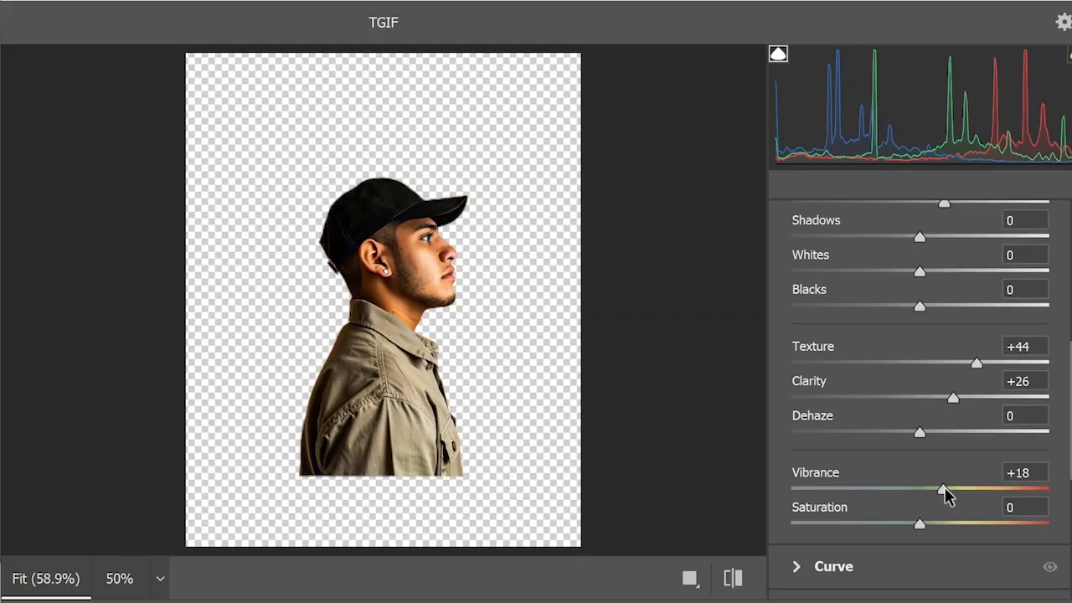
scroll(907, 494, "down", 4)
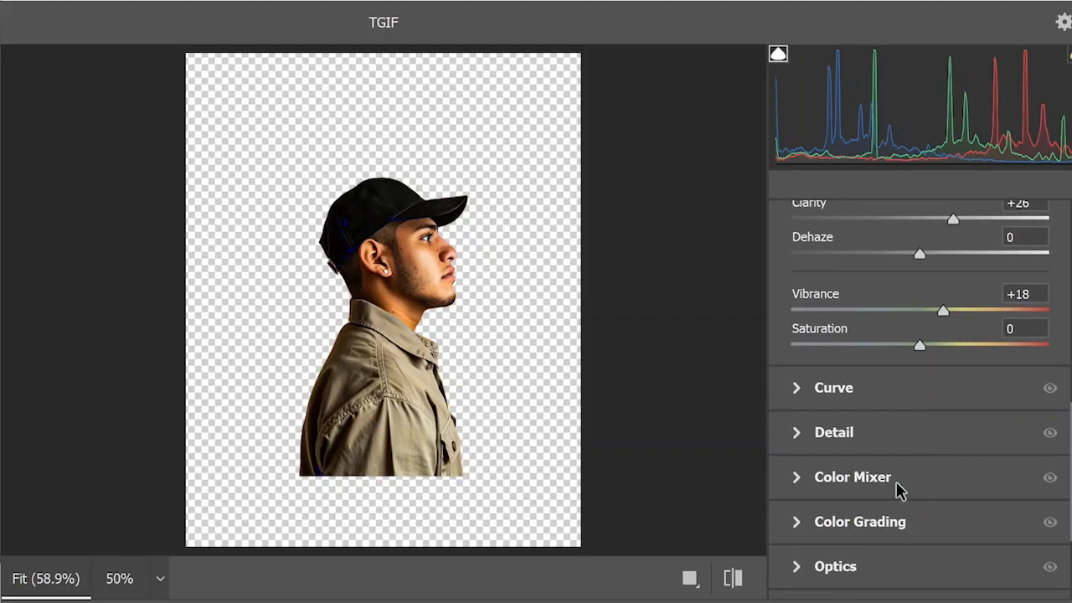
left_click(802, 435)
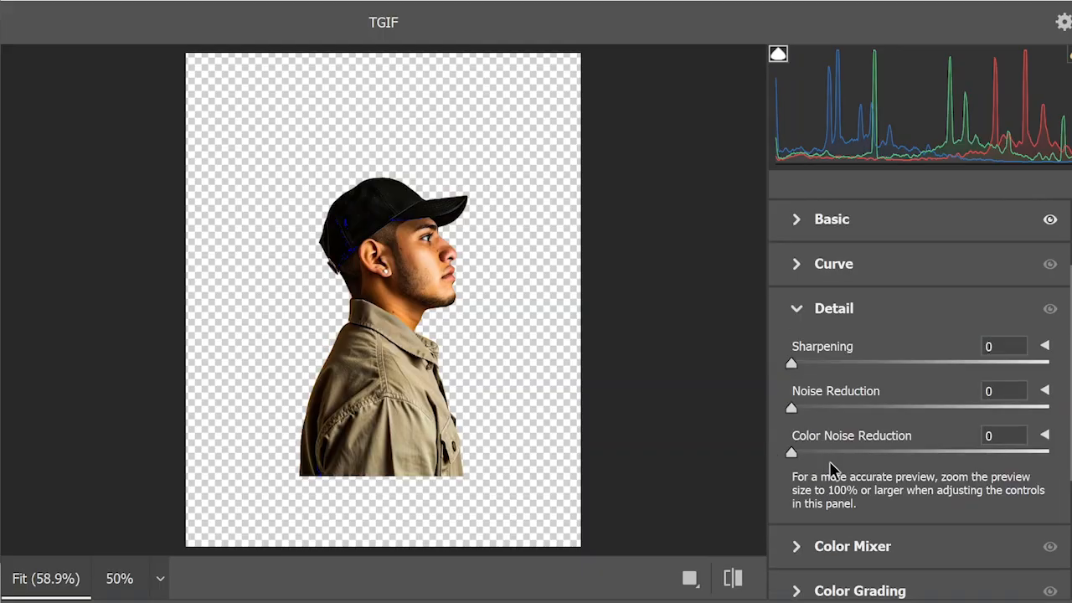
left_click_drag(794, 365, 850, 363)
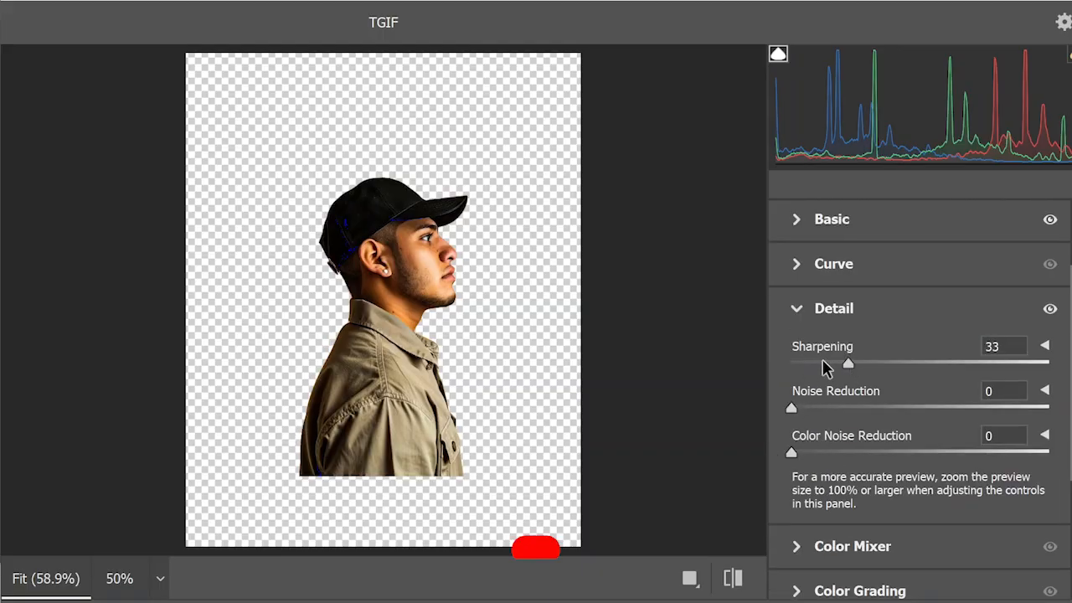
key("Return")
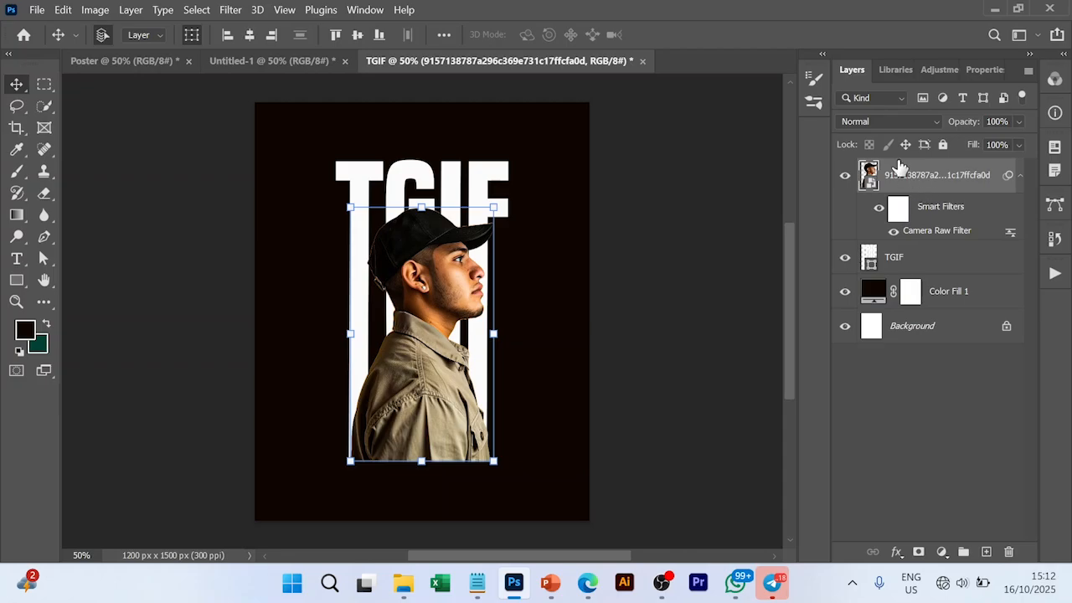
Apply a Black & White adjustment to the portrait, lowering Reds to about 9% and raising Blues.
left_click(99, 10)
mouse_move(121, 54)
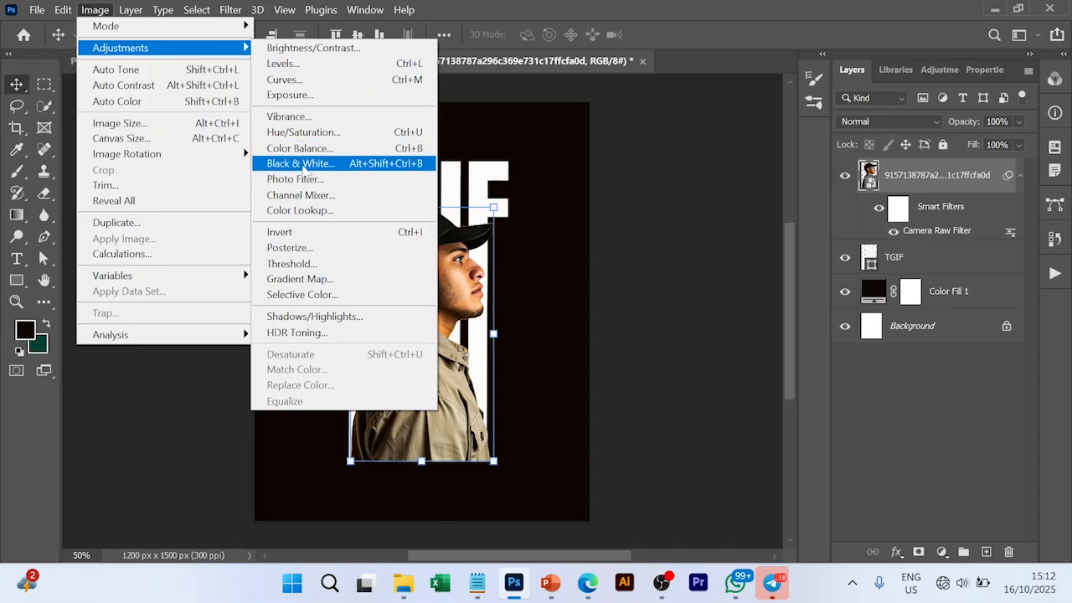
left_click(300, 163)
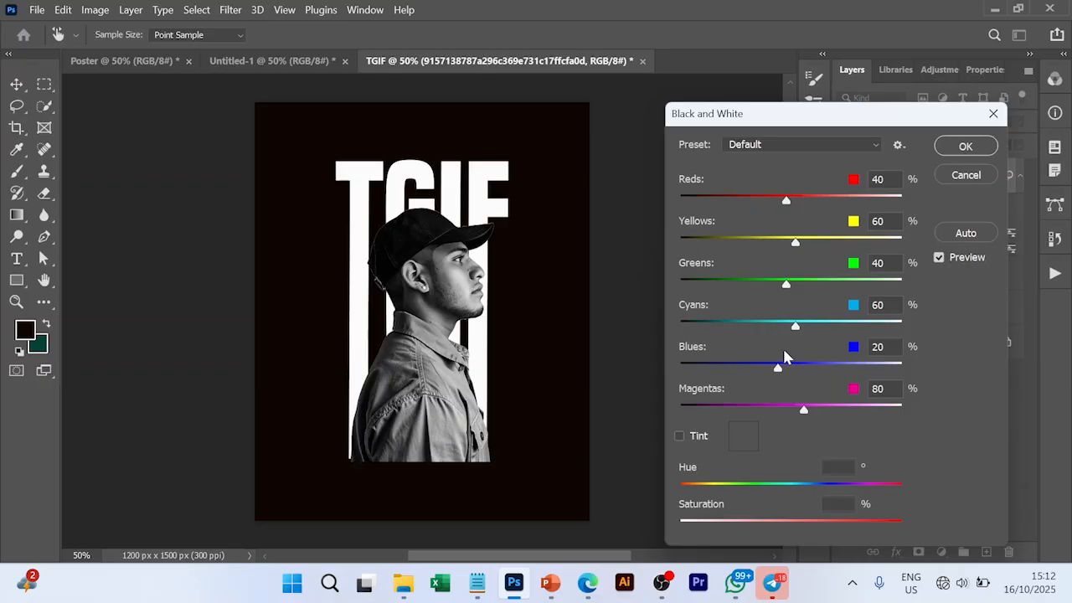
left_click_drag(786, 203, 777, 203)
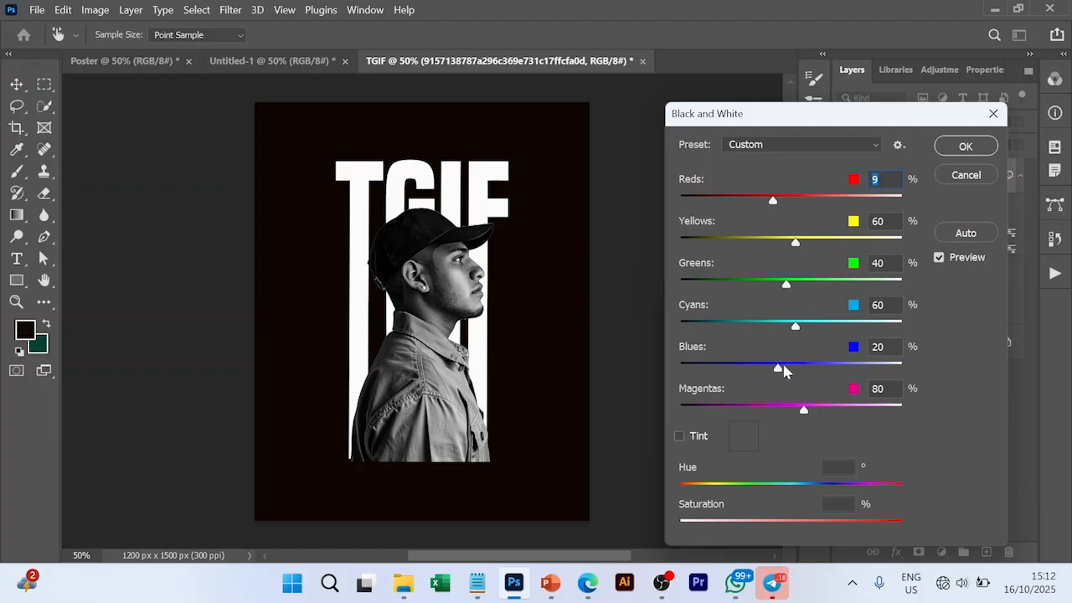
left_click_drag(780, 369, 805, 368)
left_click_drag(816, 371, 828, 372)
left_click(770, 203)
left_click(969, 146)
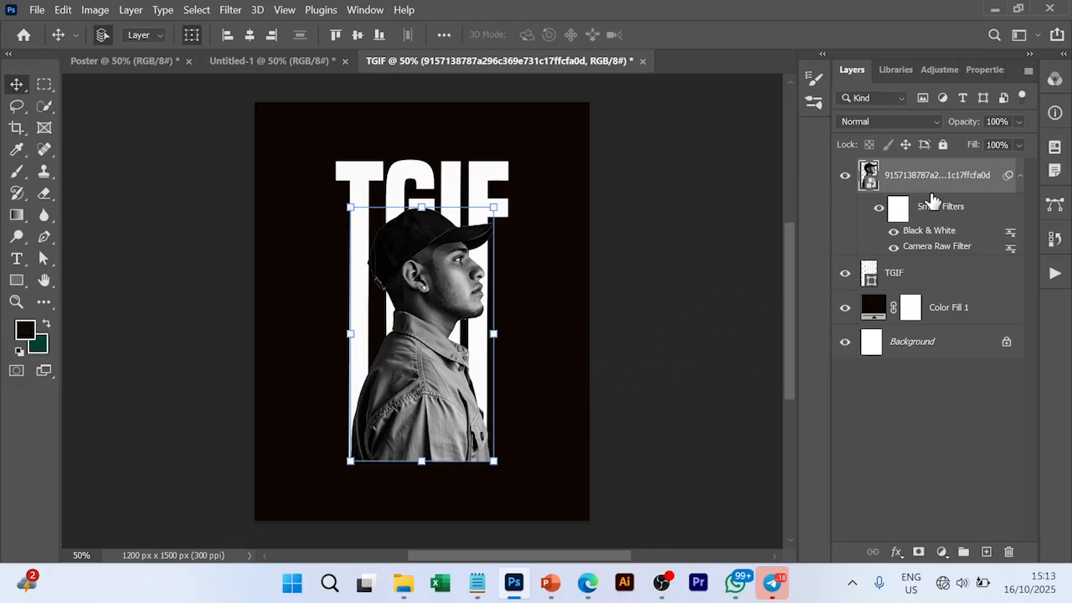
left_click(572, 431)
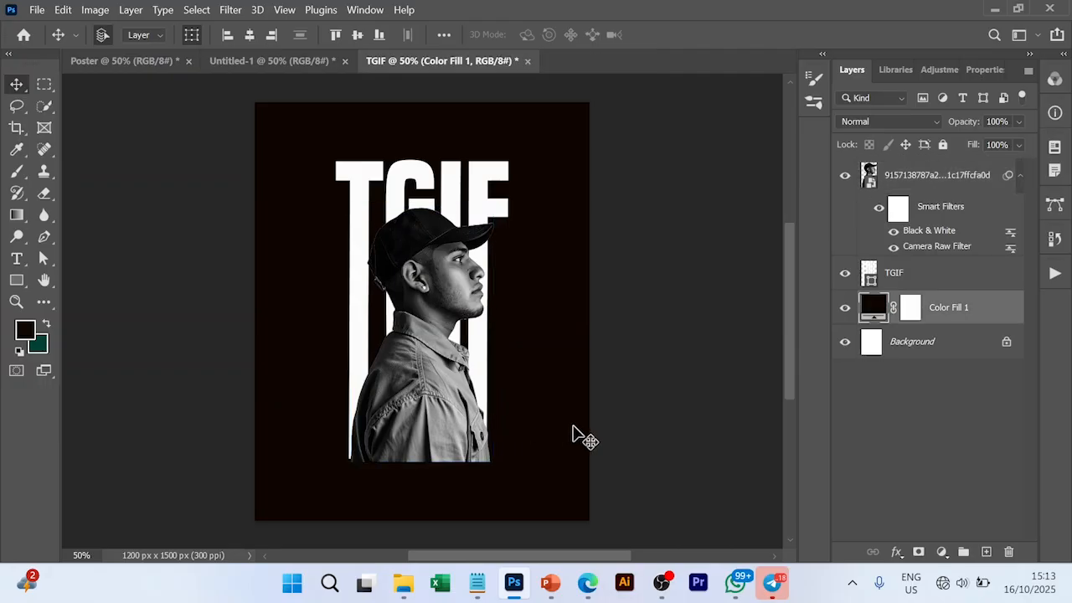
Add a layer mask to the portrait and fade its bottom edge with a soft black 250 px brush.
left_click(944, 186)
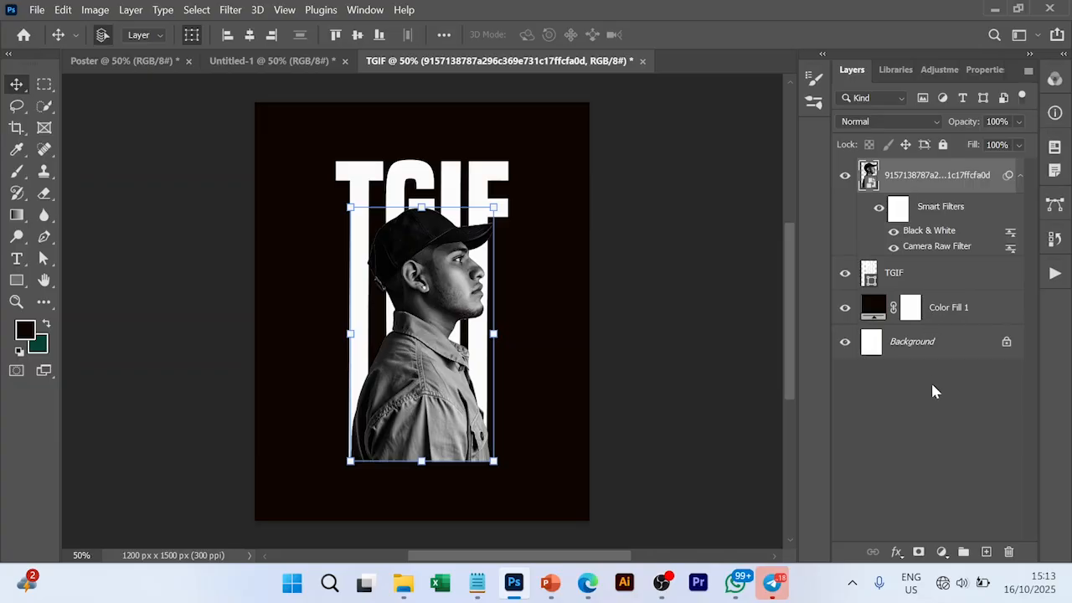
left_click(919, 552)
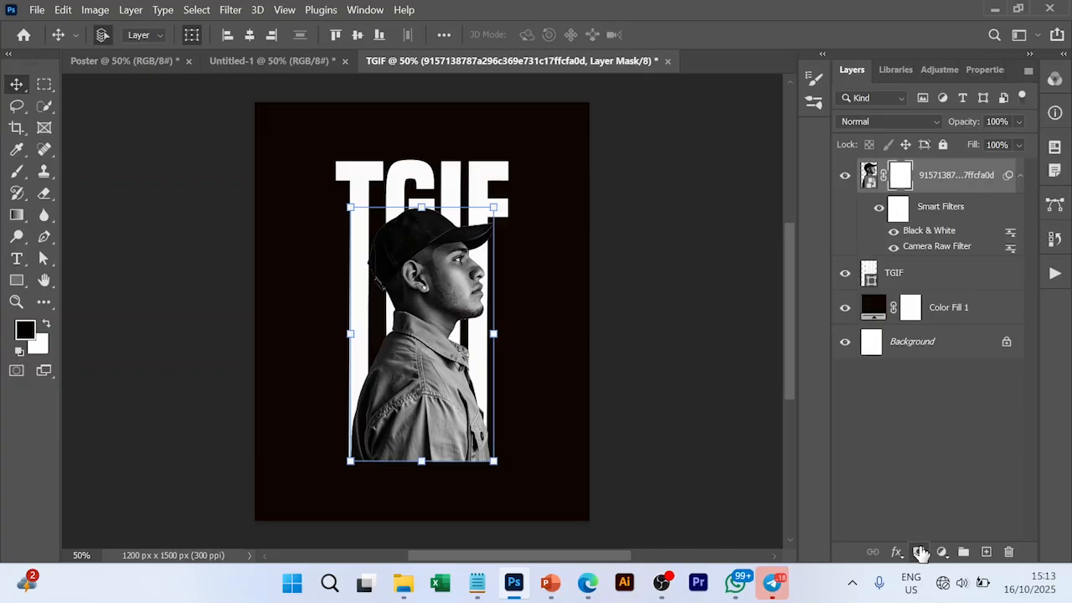
key("b")
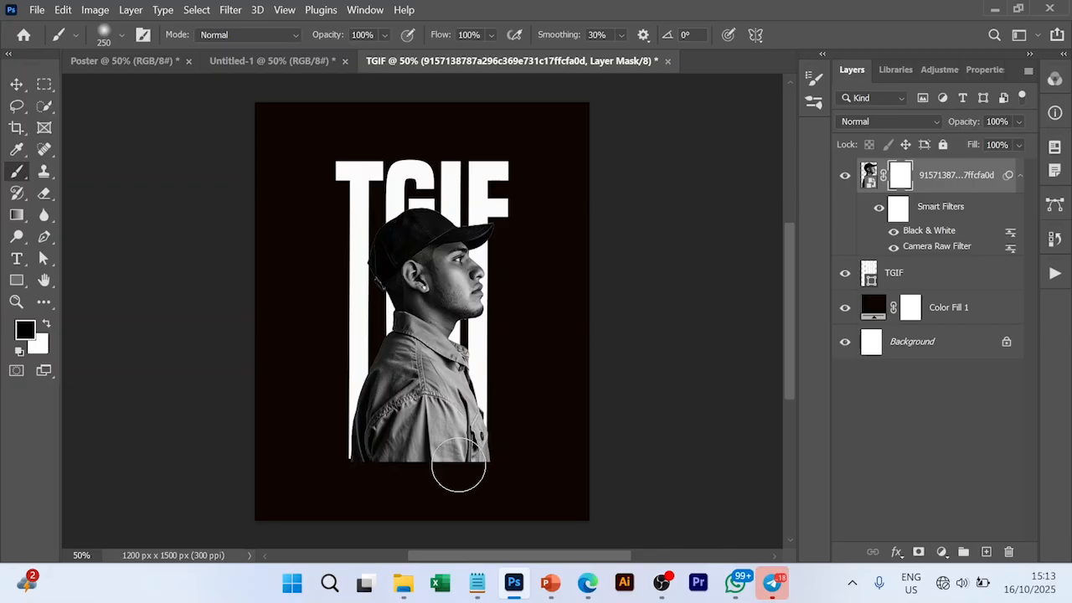
mouse_move(459, 465)
left_mouse_down()
mouse_move(474, 462)
mouse_move(431, 478)
mouse_move(349, 466)
mouse_move(468, 482)
left_mouse_up()
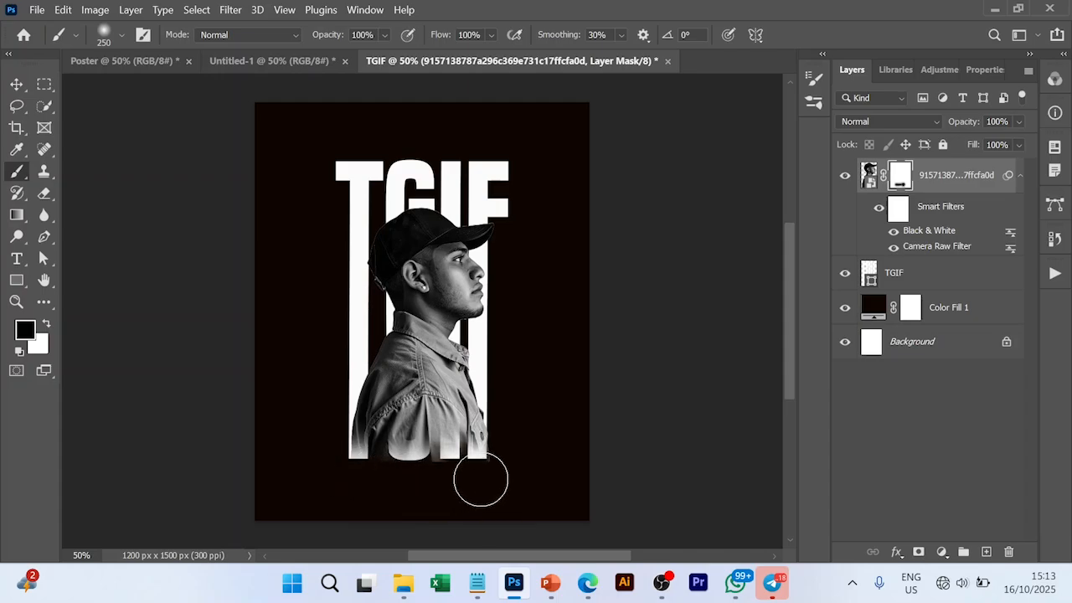
key("v")
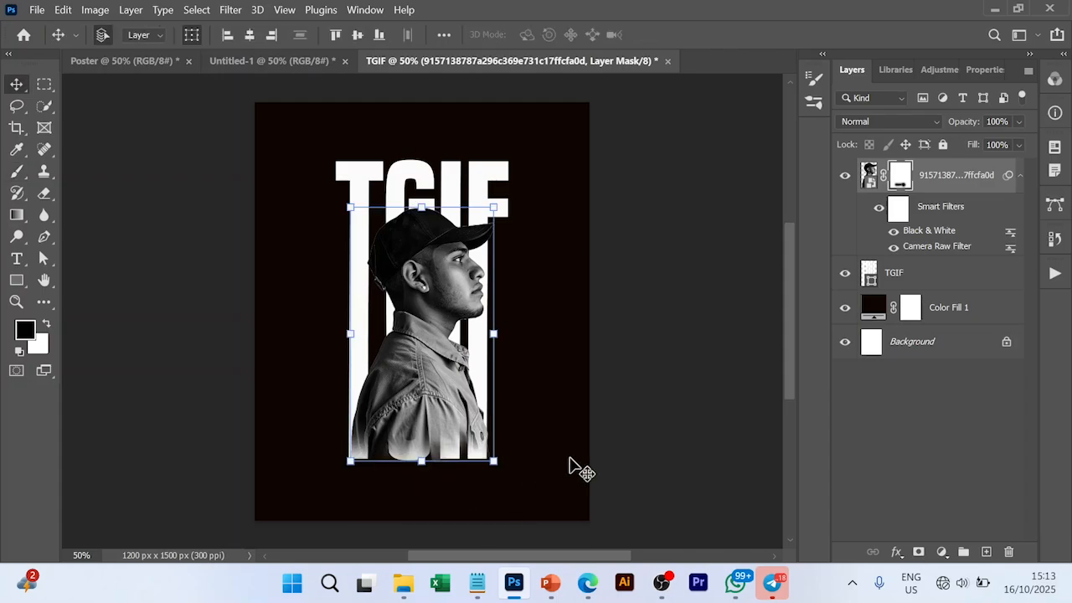
Add a layer mask to the TGIF shape and fade the bottom of the letters with the soft black 250 px brush.
left_click(976, 278)
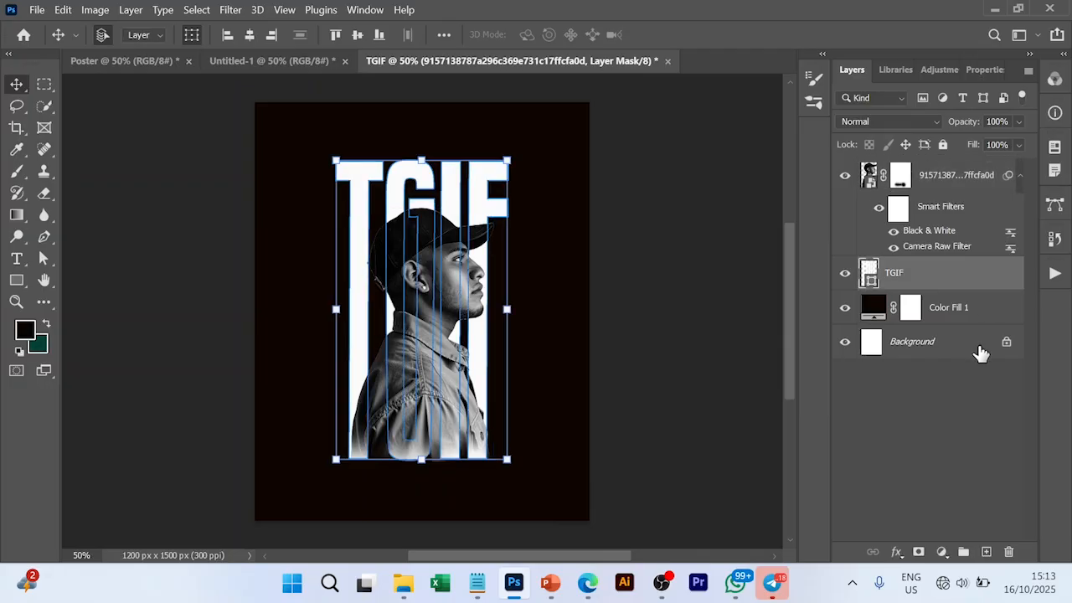
left_click(918, 553)
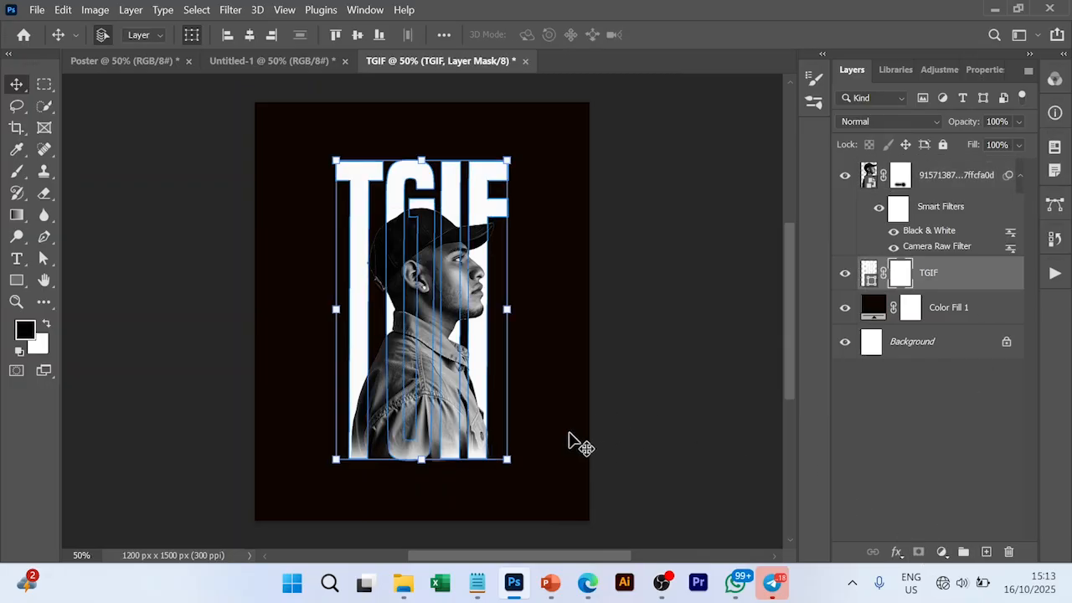
key("b")
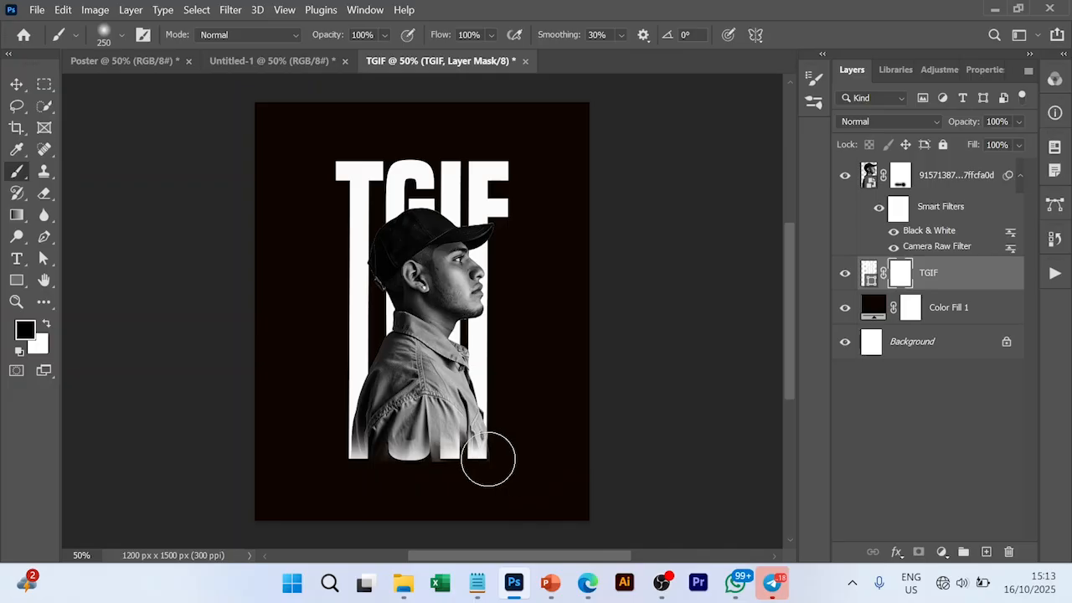
mouse_move(481, 465)
left_mouse_down()
mouse_move(355, 467)
mouse_move(500, 475)
mouse_move(358, 500)
left_mouse_up()
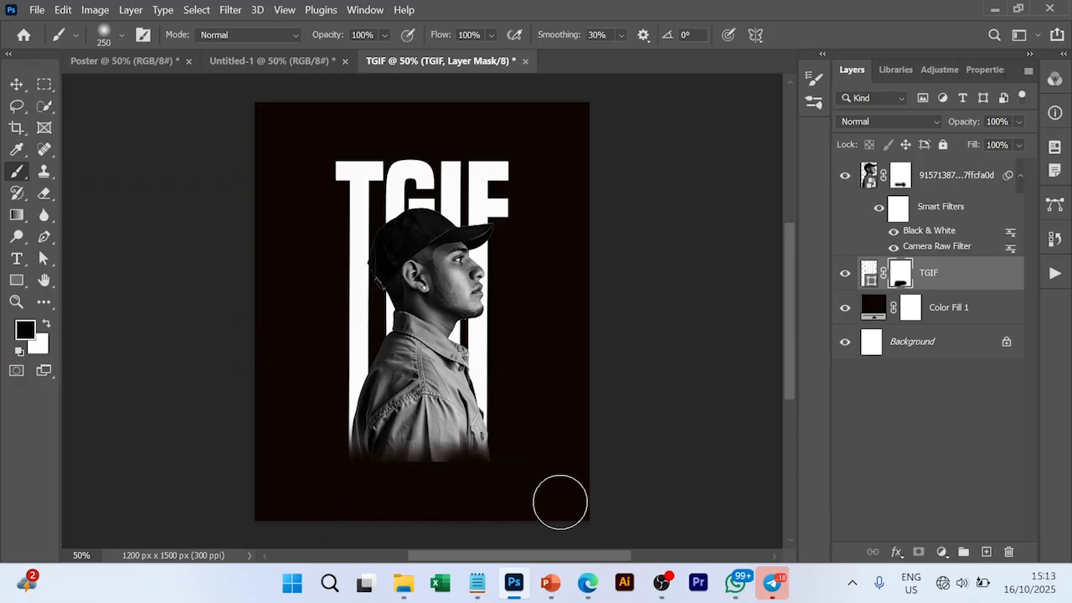
key("v")
Place the purple dusk city image from the RESOURCE folder above the portrait layer, scaled to 41.62% to cover the canvas.
key("alt+bracketright")
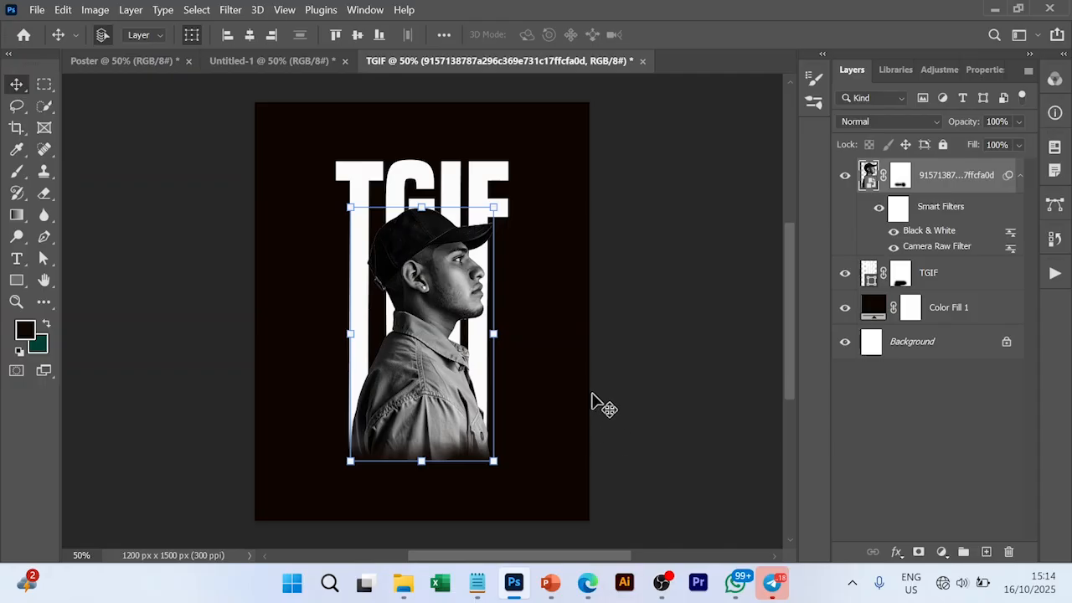
left_click(404, 584)
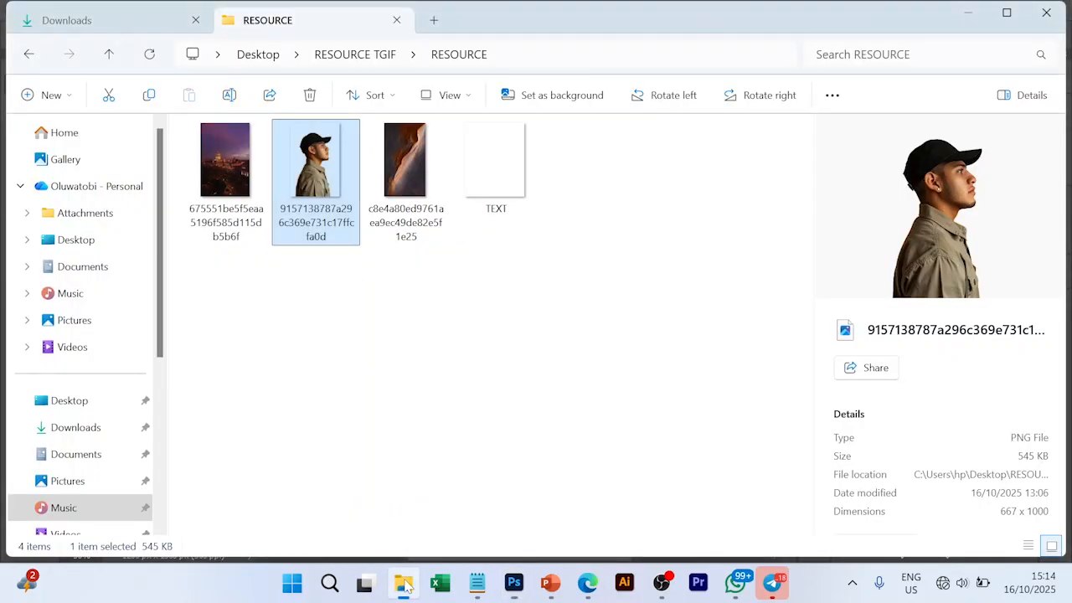
left_click_drag(222, 174, 437, 326)
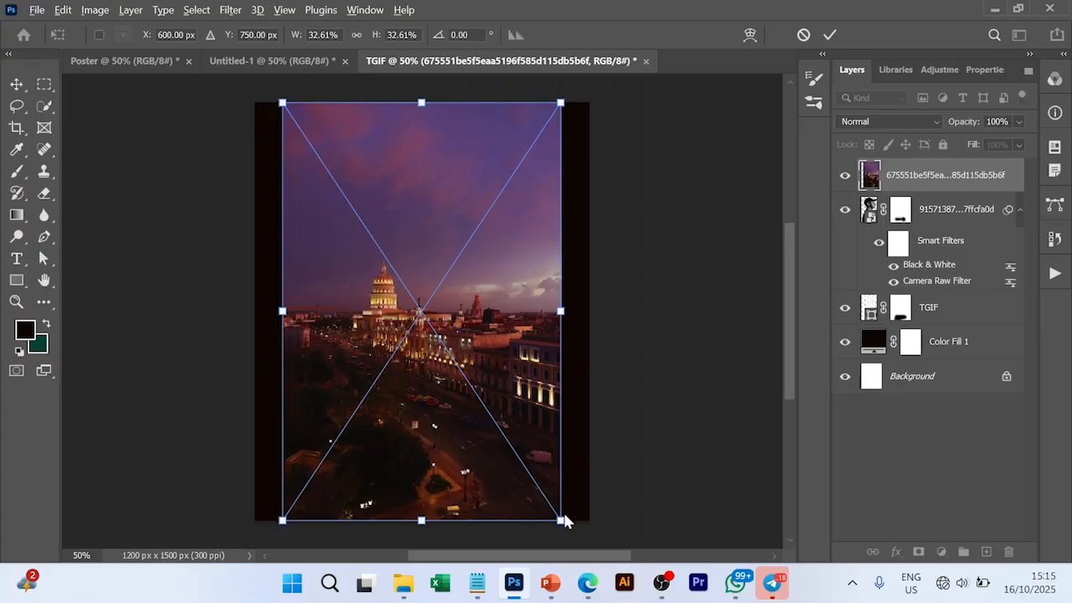
left_click_drag(559, 518, 663, 497)
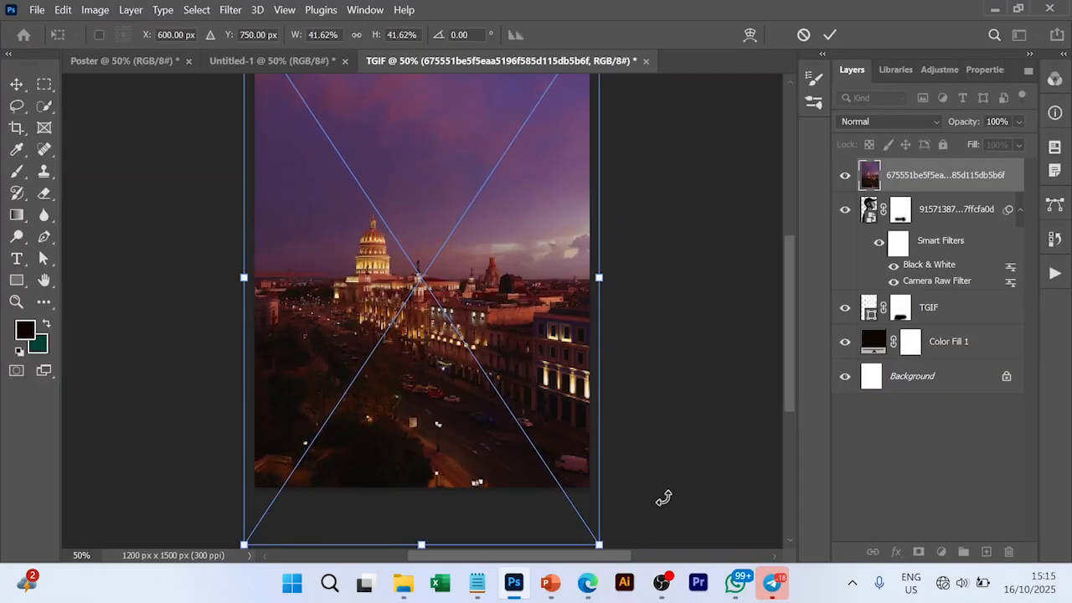
left_click(830, 35)
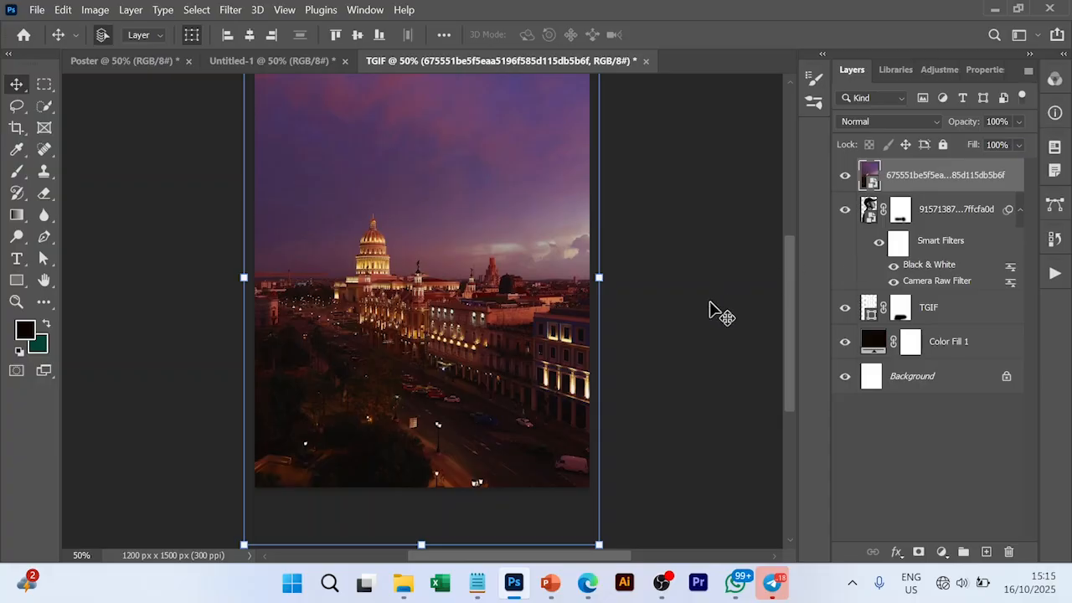
Lower the city image's opacity to 42% and set its blend mode to Screen.
scroll(708, 306, "up", 3)
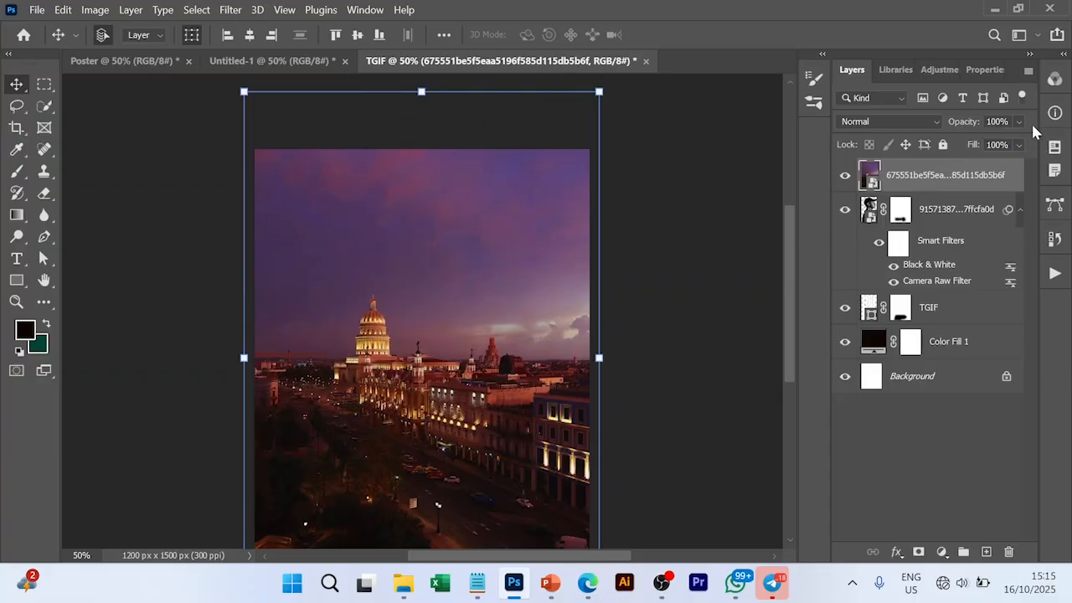
left_click(1019, 121)
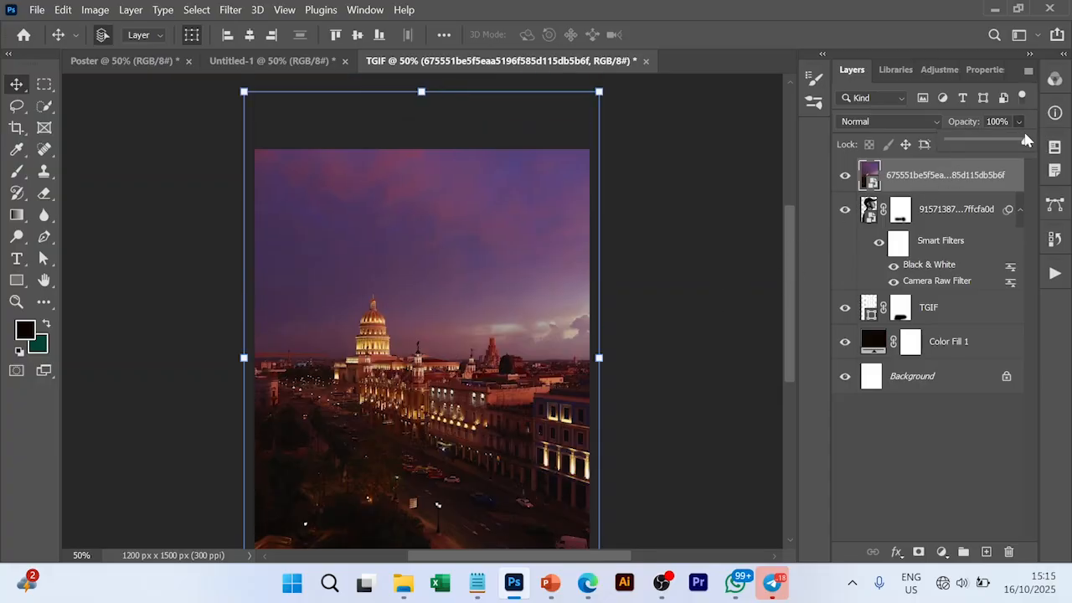
left_click_drag(1024, 144, 982, 144)
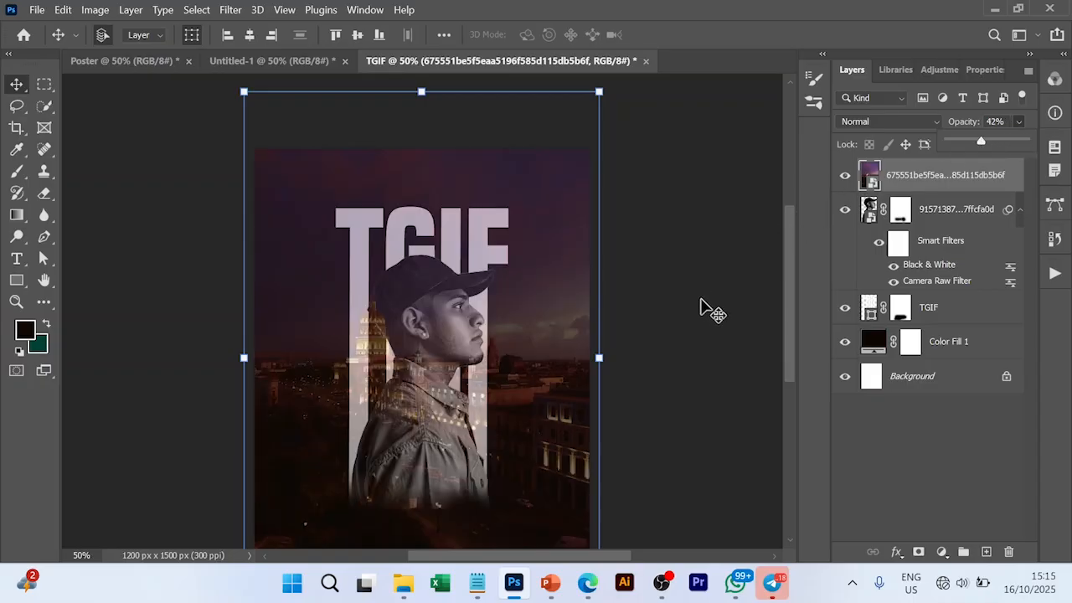
scroll(642, 306, "down", 3)
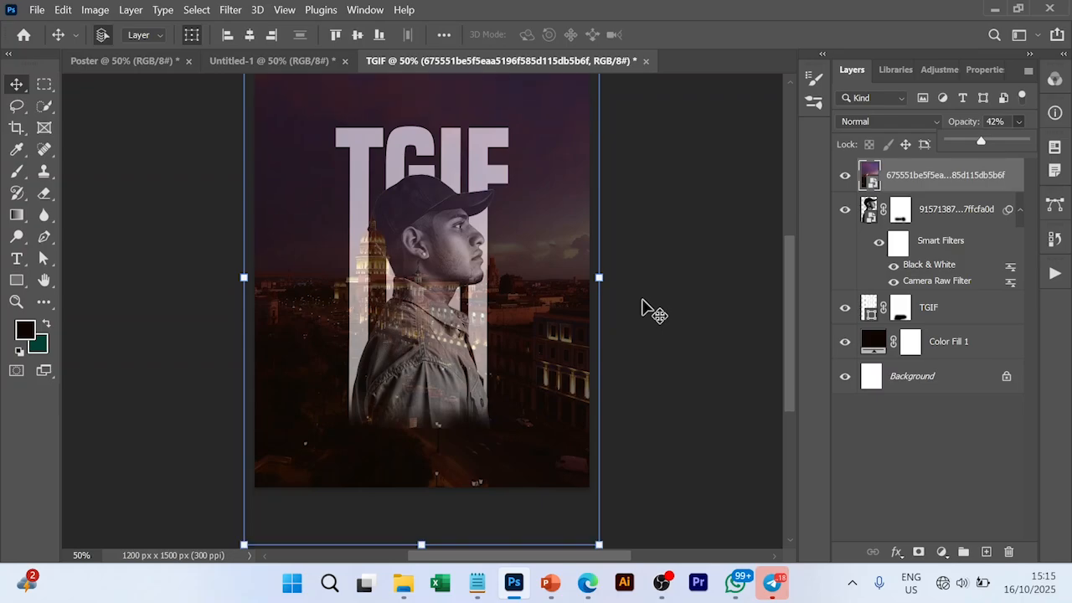
left_click(938, 121)
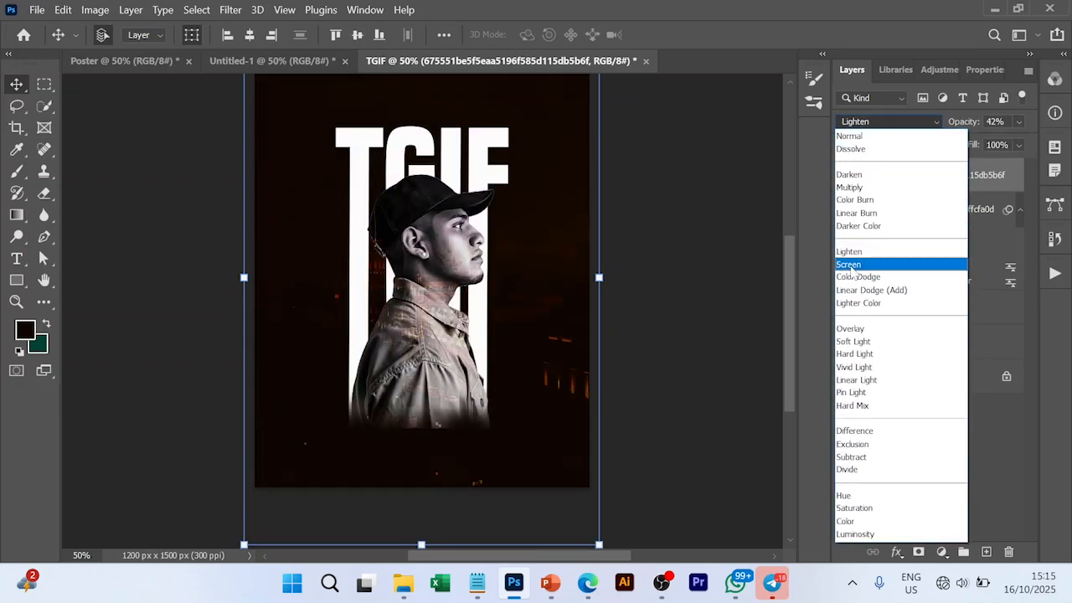
left_click(850, 264)
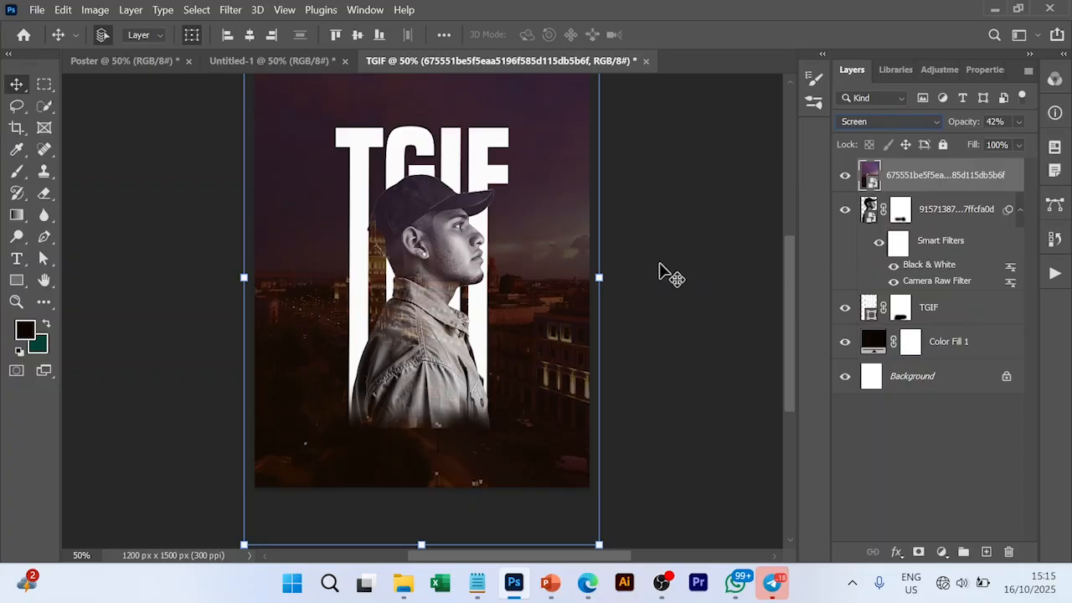
Add a layer mask to the city image and hide its sky and bottom edge with a soft black 250 px brush.
left_click(918, 552)
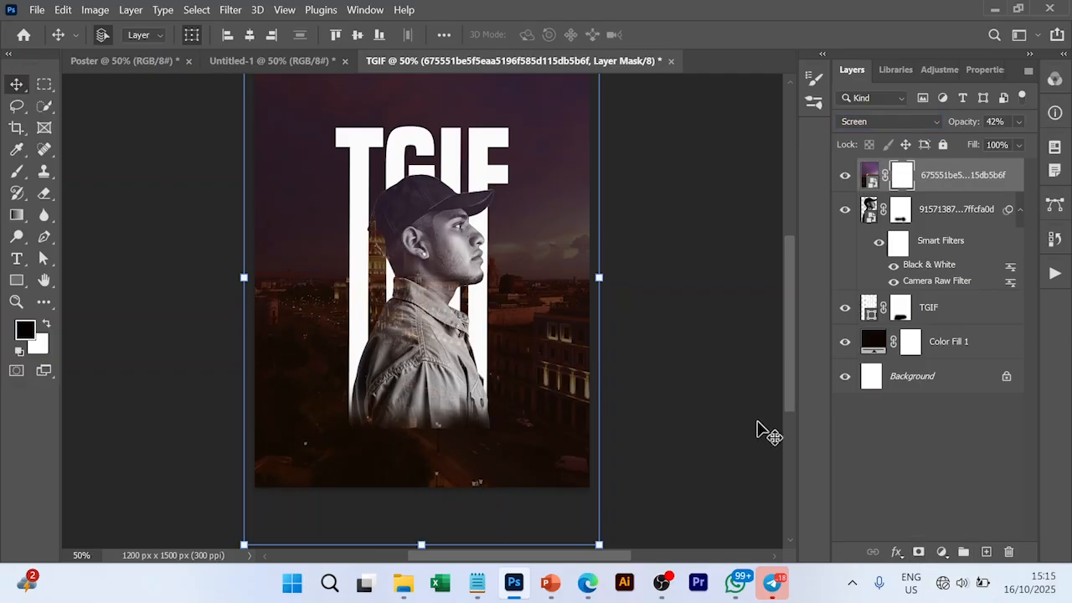
key("b")
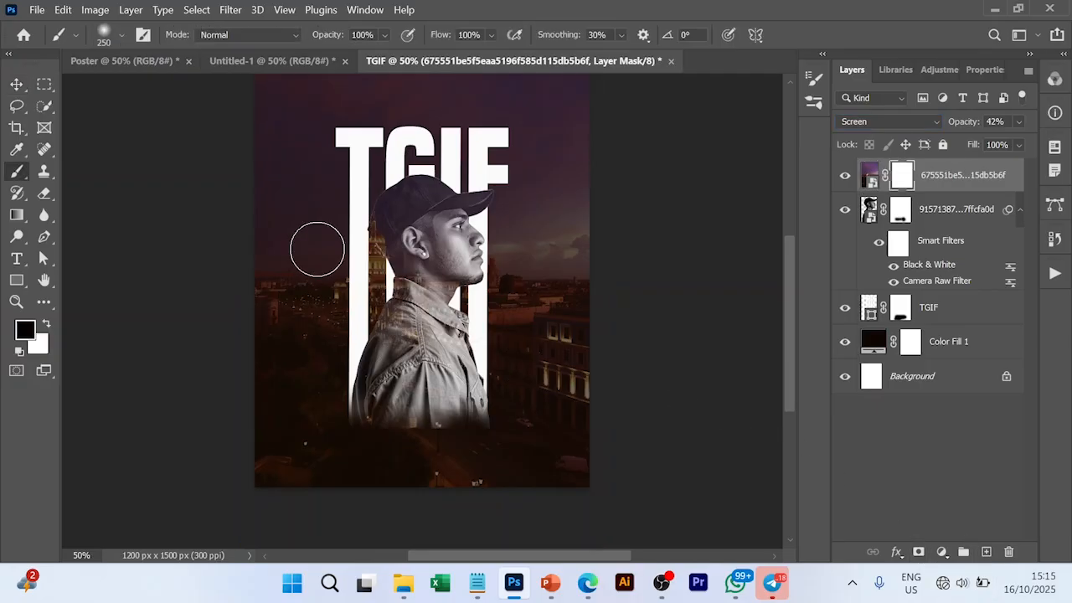
scroll(318, 245, "up", 2)
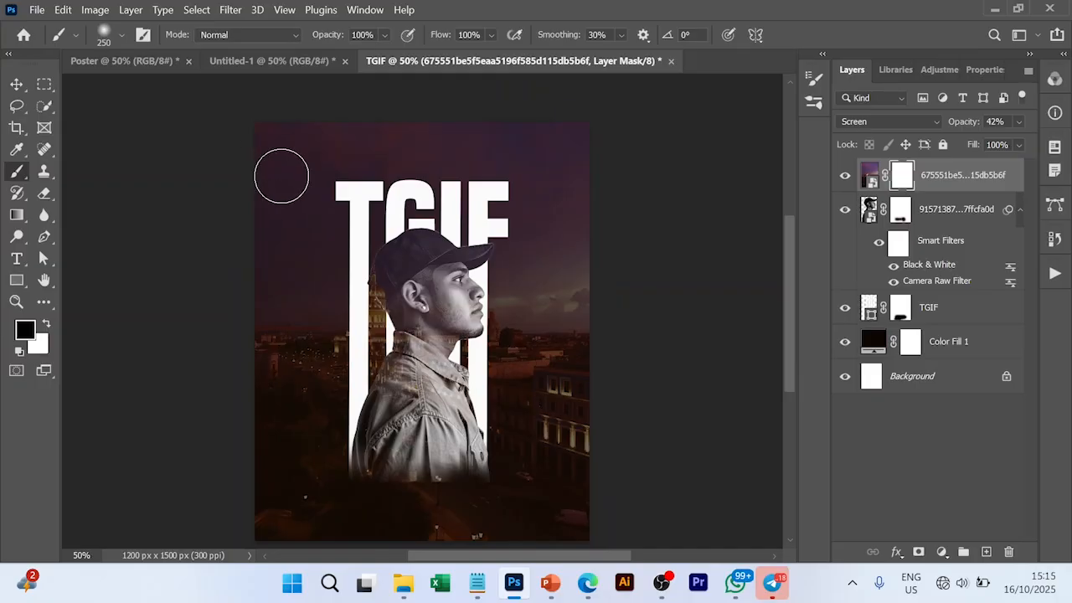
mouse_move(268, 143)
left_mouse_down()
mouse_move(565, 151)
mouse_move(258, 133)
mouse_move(256, 177)
mouse_move(643, 190)
mouse_move(390, 165)
mouse_move(628, 192)
mouse_move(525, 123)
mouse_move(655, 78)
mouse_move(328, 247)
mouse_move(420, 236)
mouse_move(274, 281)
mouse_move(489, 266)
mouse_move(540, 275)
mouse_move(323, 294)
mouse_move(474, 308)
mouse_move(322, 308)
left_mouse_up()
scroll(722, 278, "down", 2)
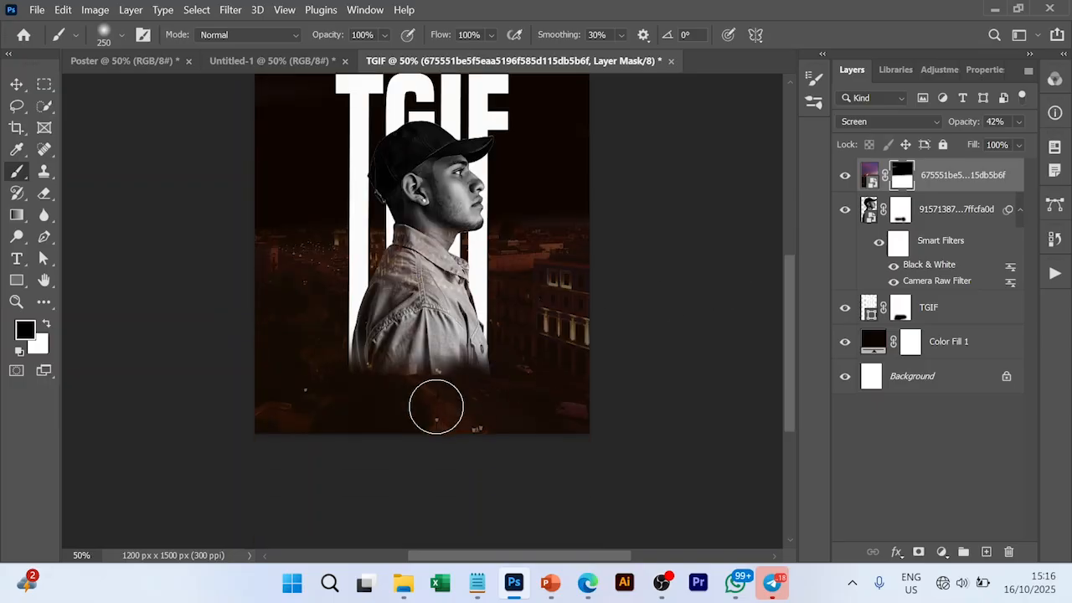
left_click_drag(435, 405, 628, 419)
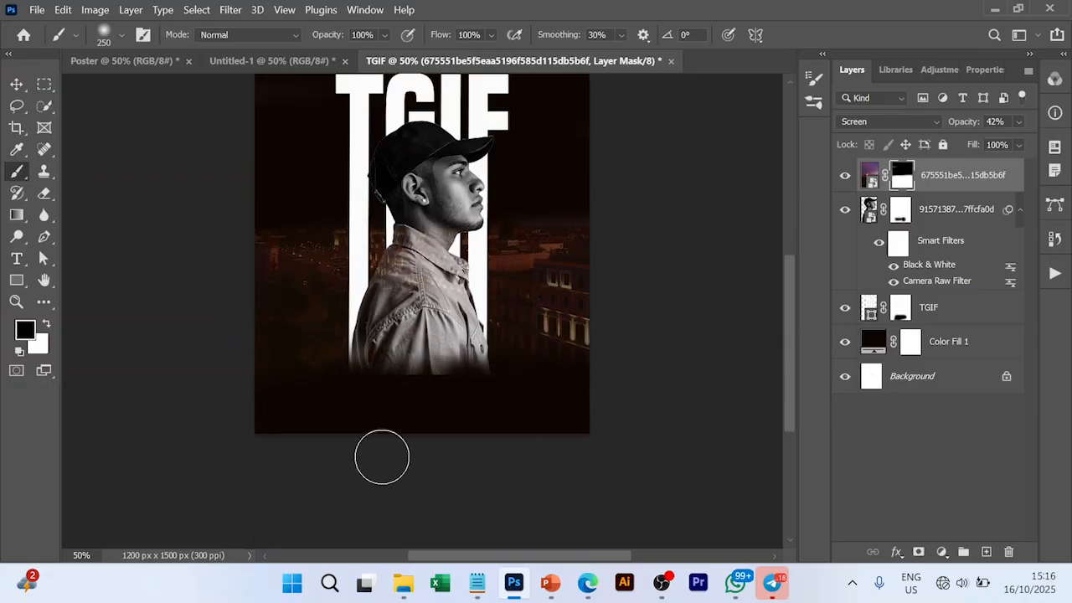
key("v")
left_click(678, 396)
scroll(680, 390, "up", 4)
scroll(732, 347, "down", 1)
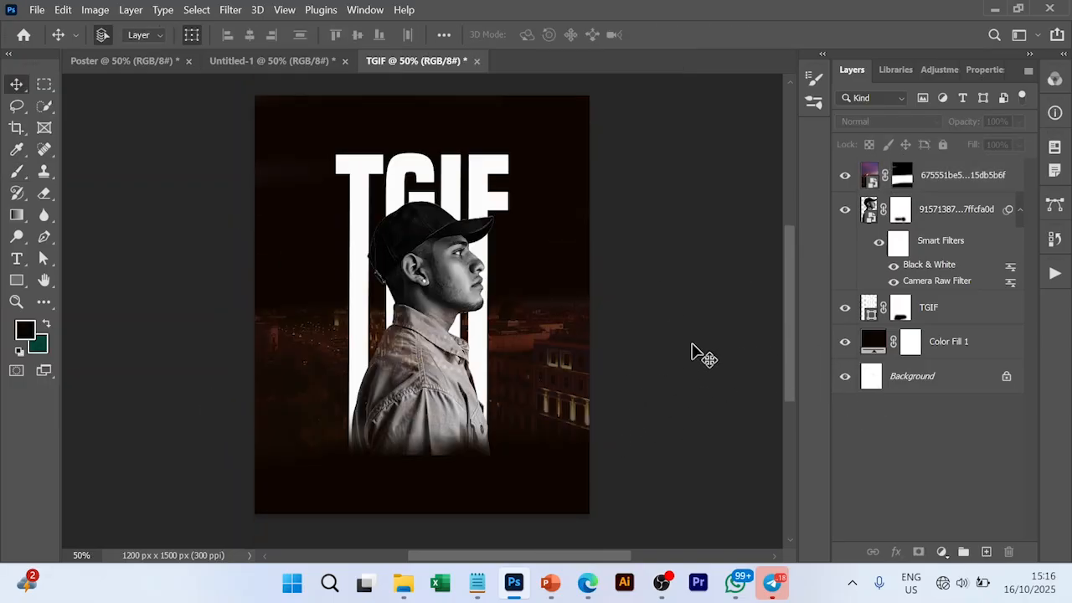
Place the orange rock texture from the RESOURCE folder directly above the TGIF layer, scaled to 40.94% to cover the canvas.
left_click(925, 318)
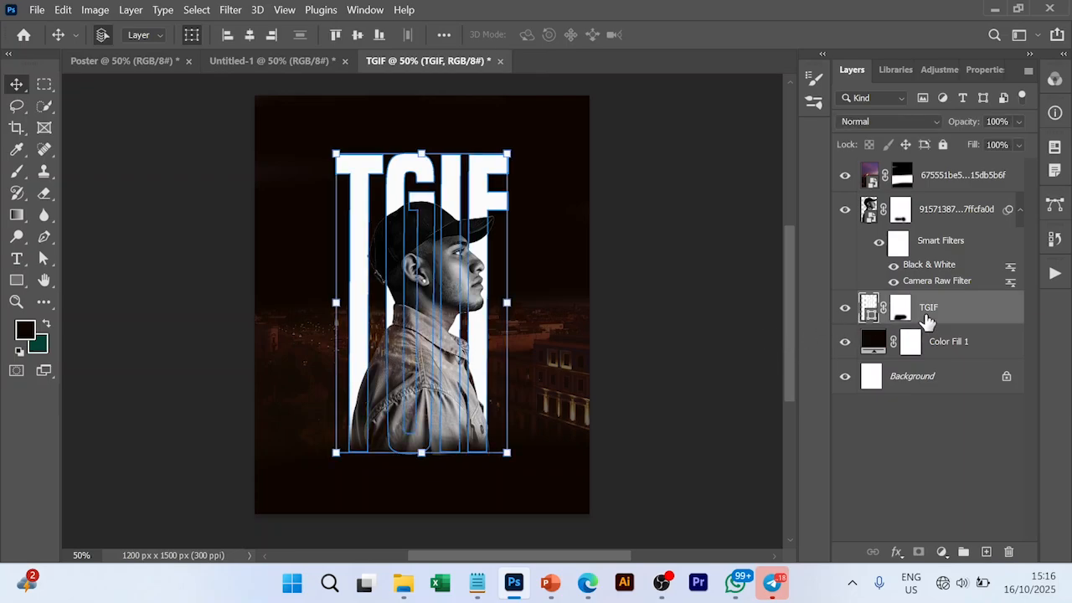
left_click(403, 583)
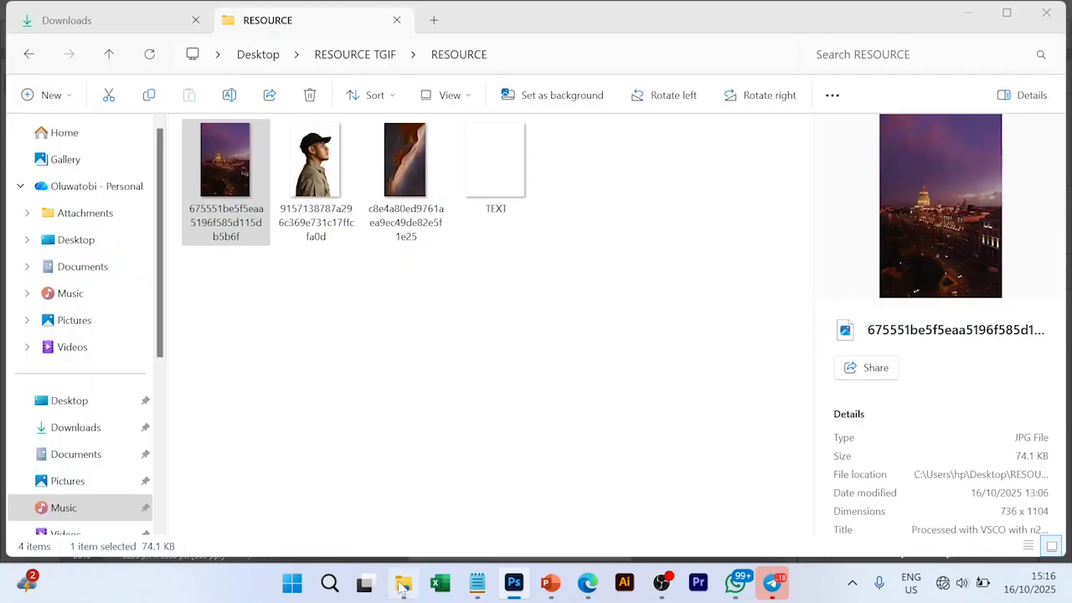
left_click_drag(419, 151, 475, 410)
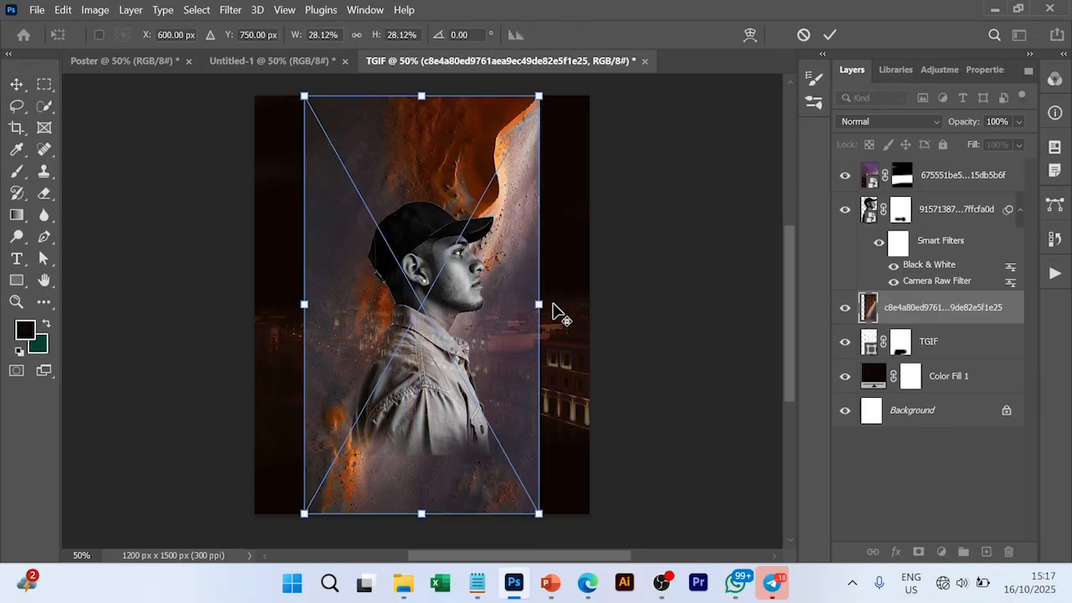
left_click_drag(544, 305, 596, 317)
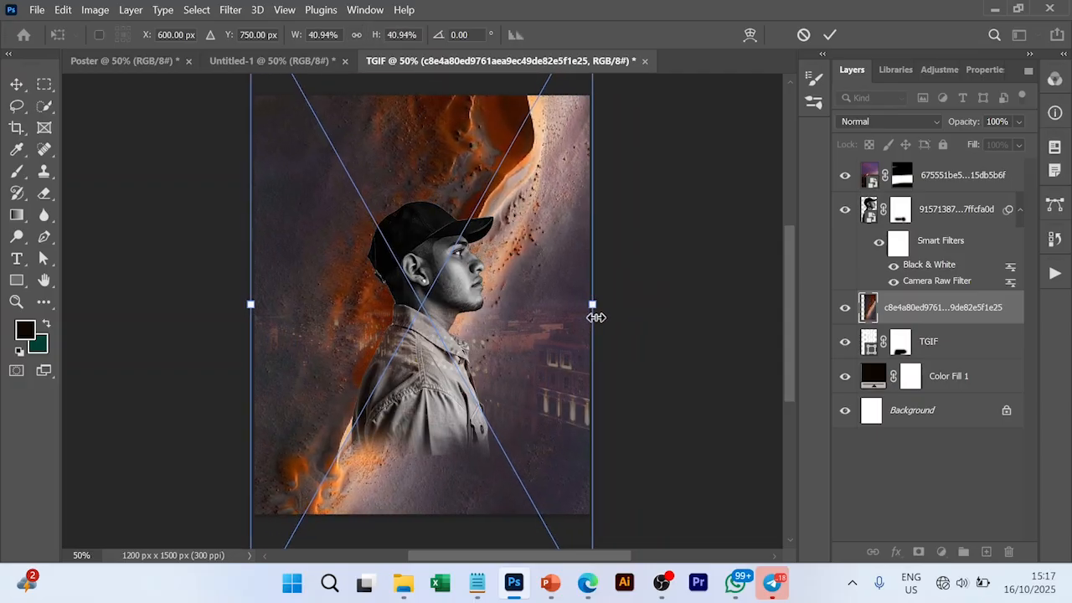
left_click(828, 36)
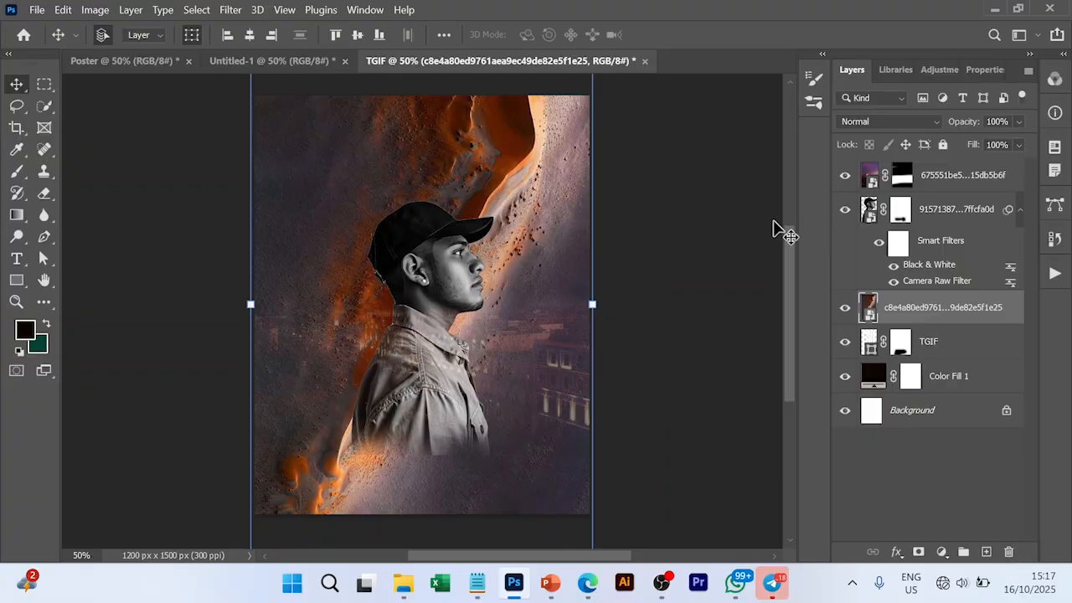
Clip the orange rock texture to the TGIF lettering and change its blend mode to give the letters a pale blue texture.
right_click(932, 313)
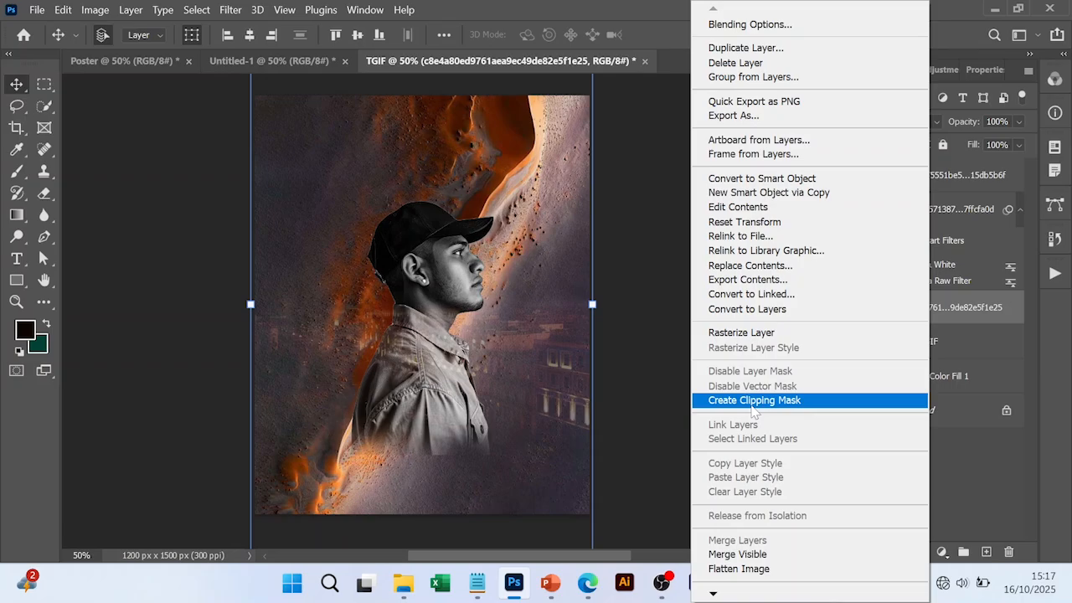
left_click(754, 401)
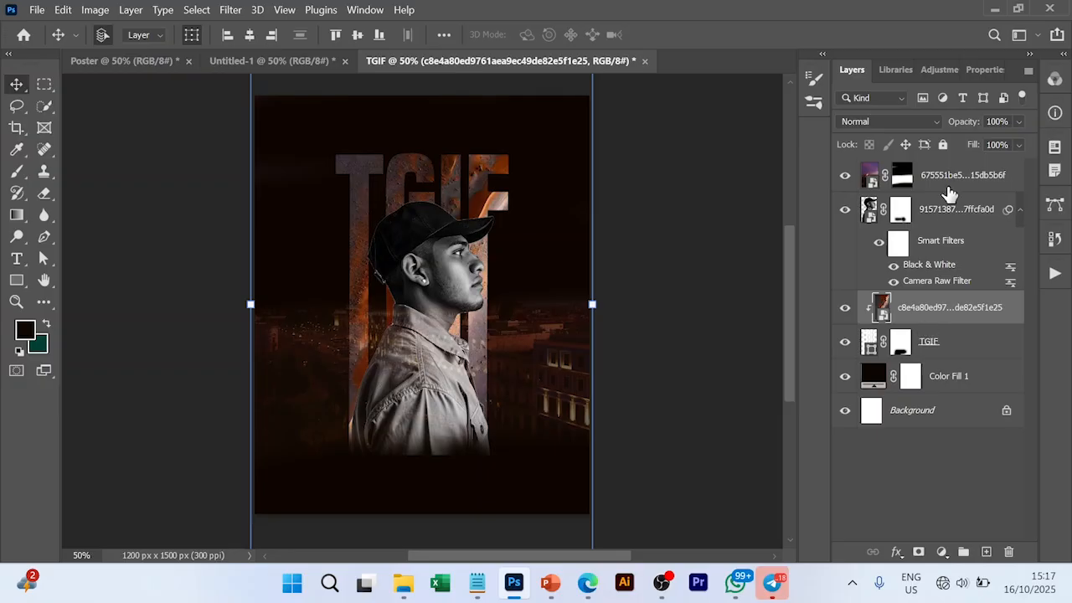
left_click(937, 125)
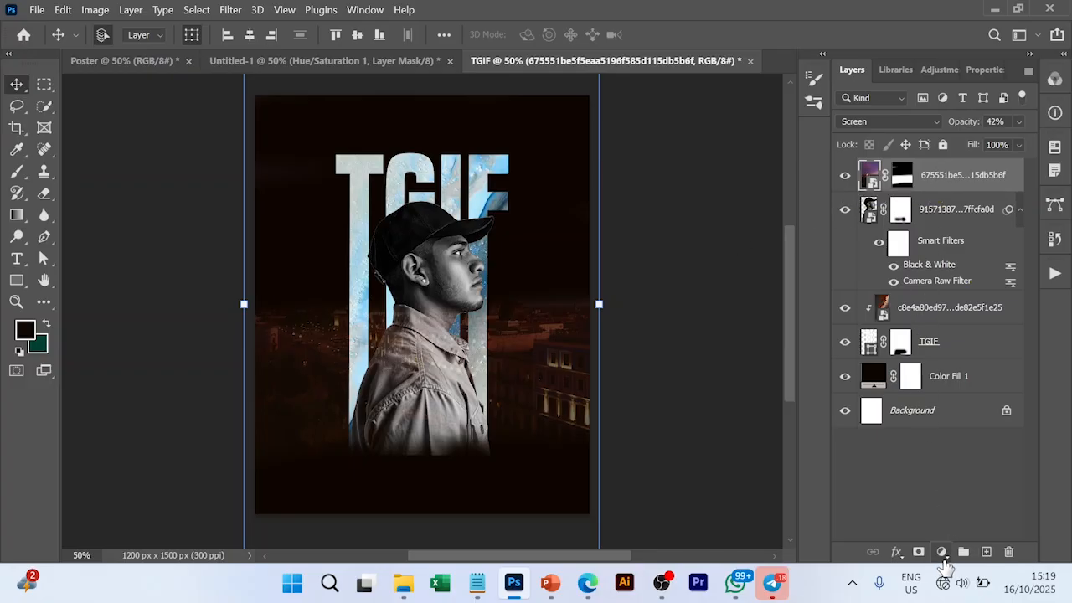
Add a Hue/Saturation adjustment above the city image with Colorize on, Hue 190 and Saturation 74.
left_click(941, 552)
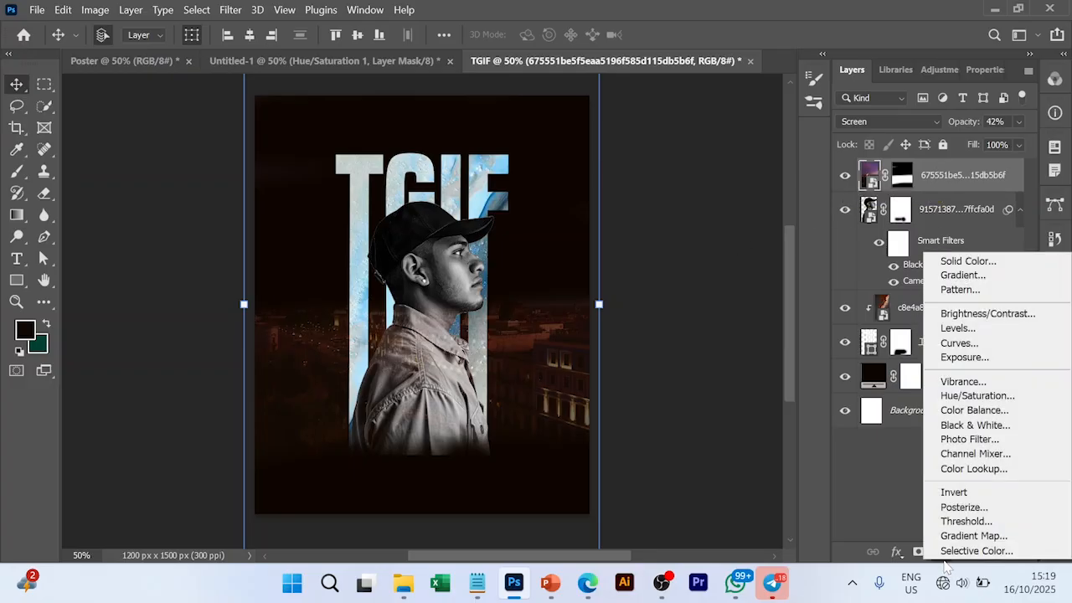
left_click(975, 397)
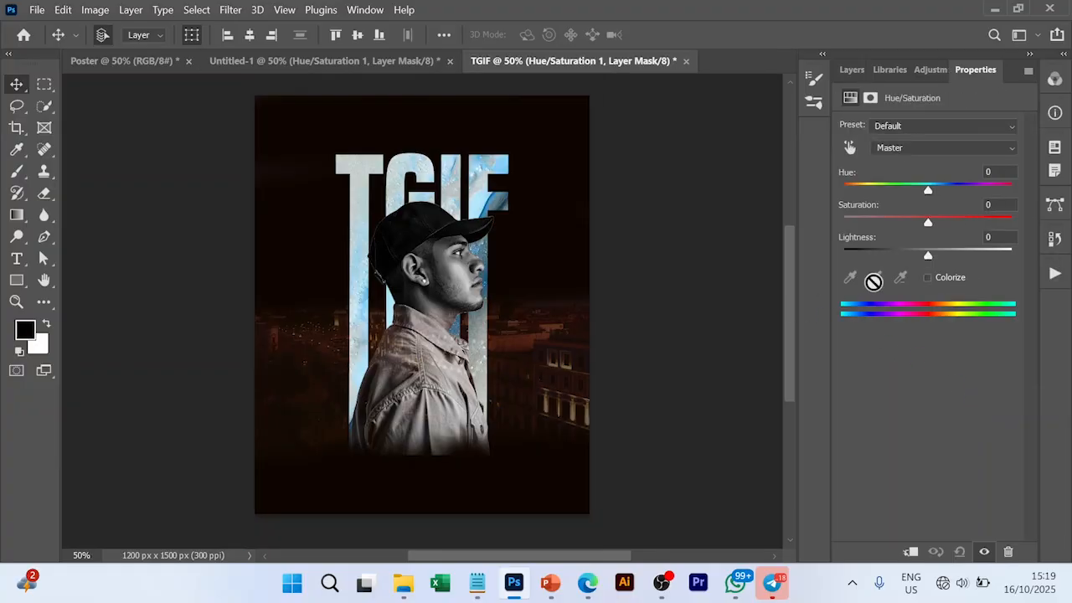
left_click(928, 279)
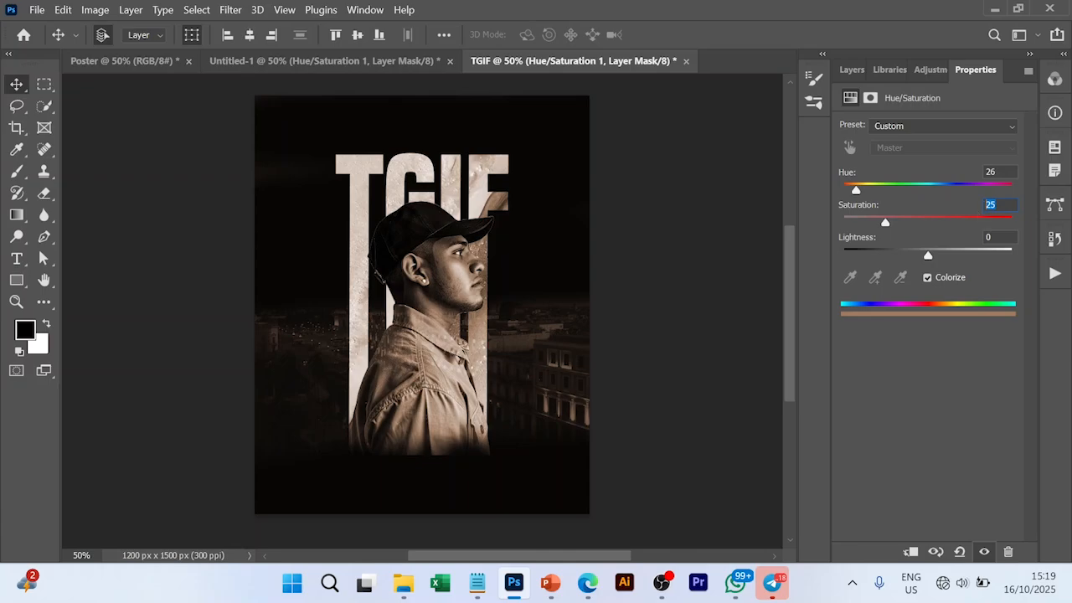
type("74")
double_click(996, 171)
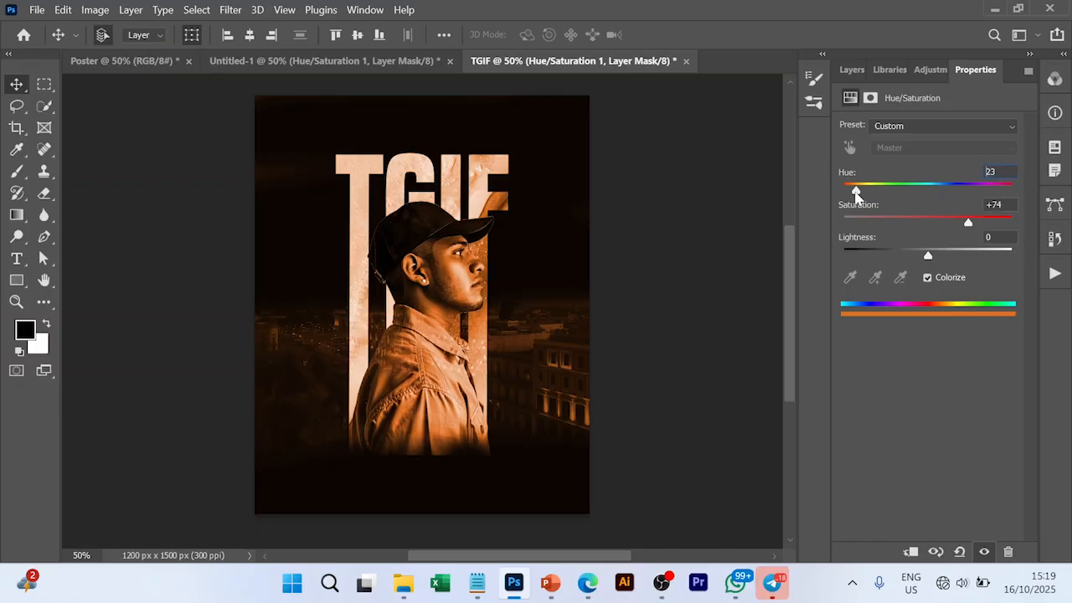
left_click_drag(856, 194, 931, 194)
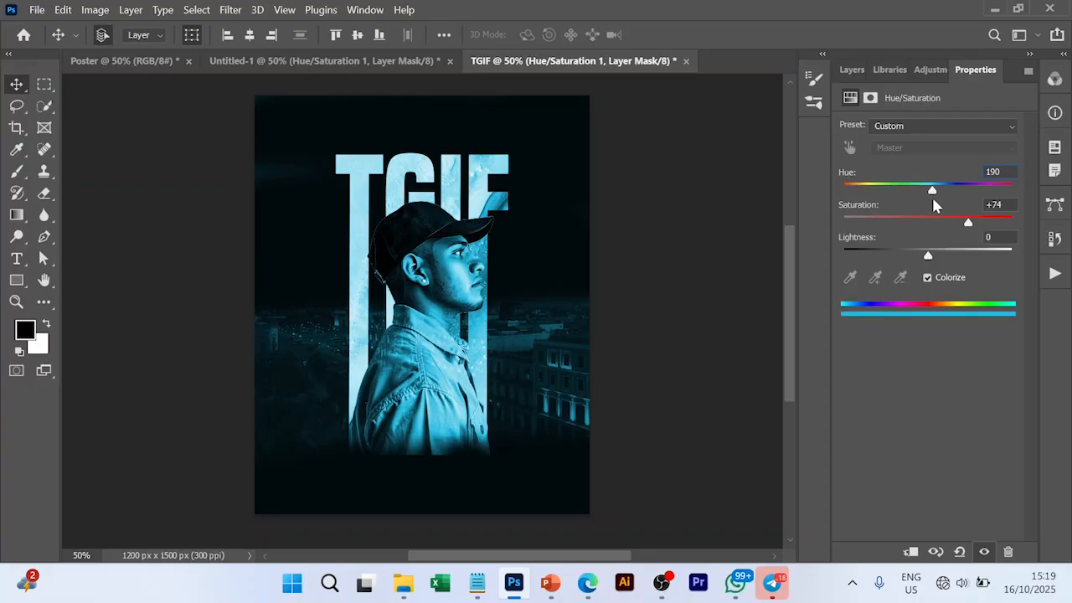
left_click(846, 71)
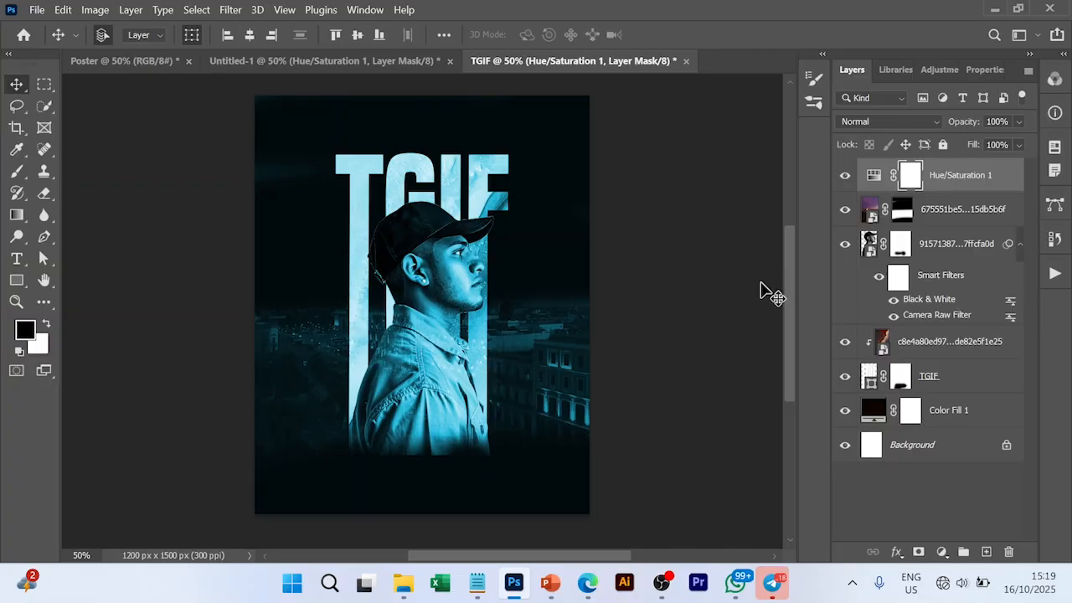
Add a layer directly above the TGIF shape and paint a soft dark 250 px brush shadow on the letters around the portrait.
left_click(911, 378, "ctrl")
left_click(911, 378)
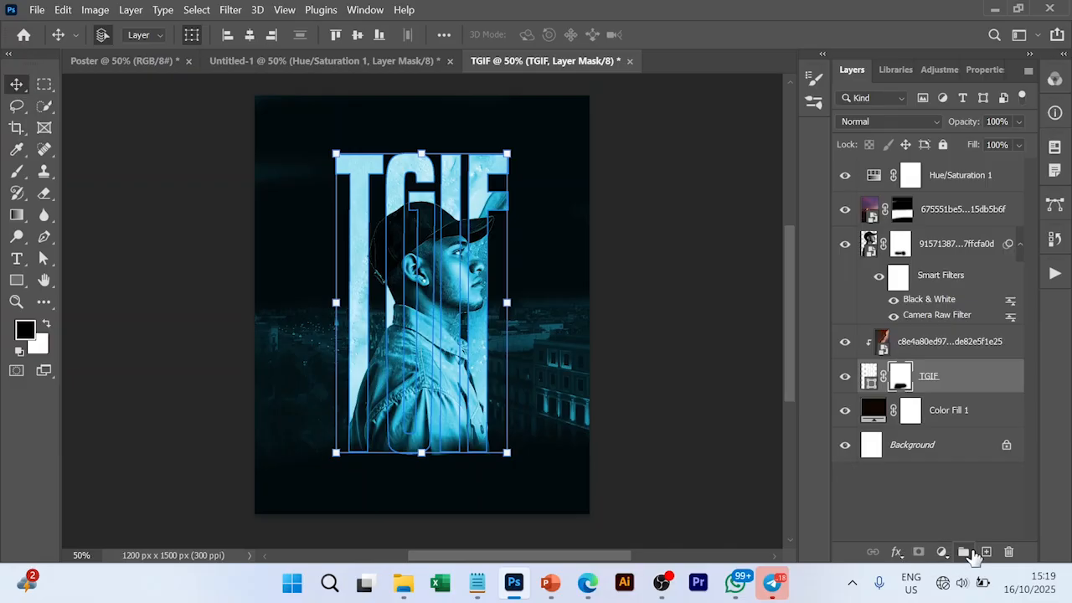
left_click(986, 553)
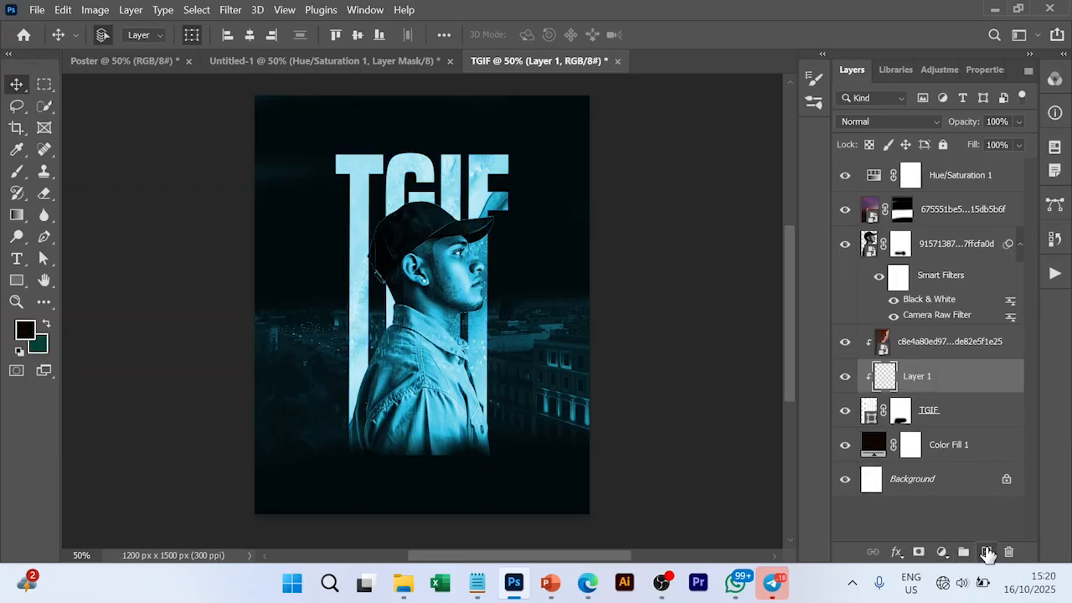
key("b")
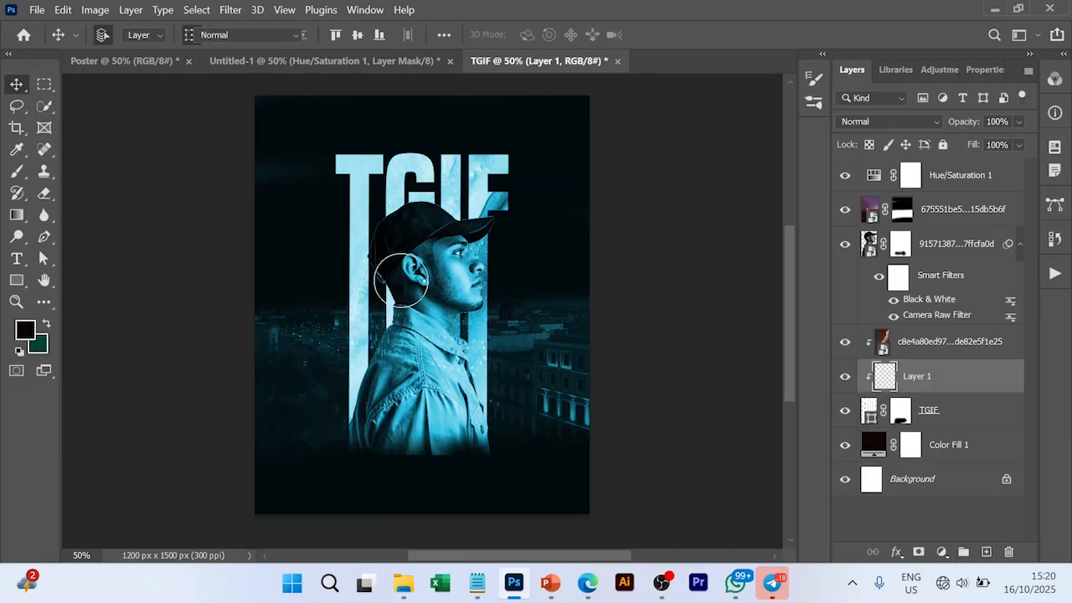
left_click(459, 223)
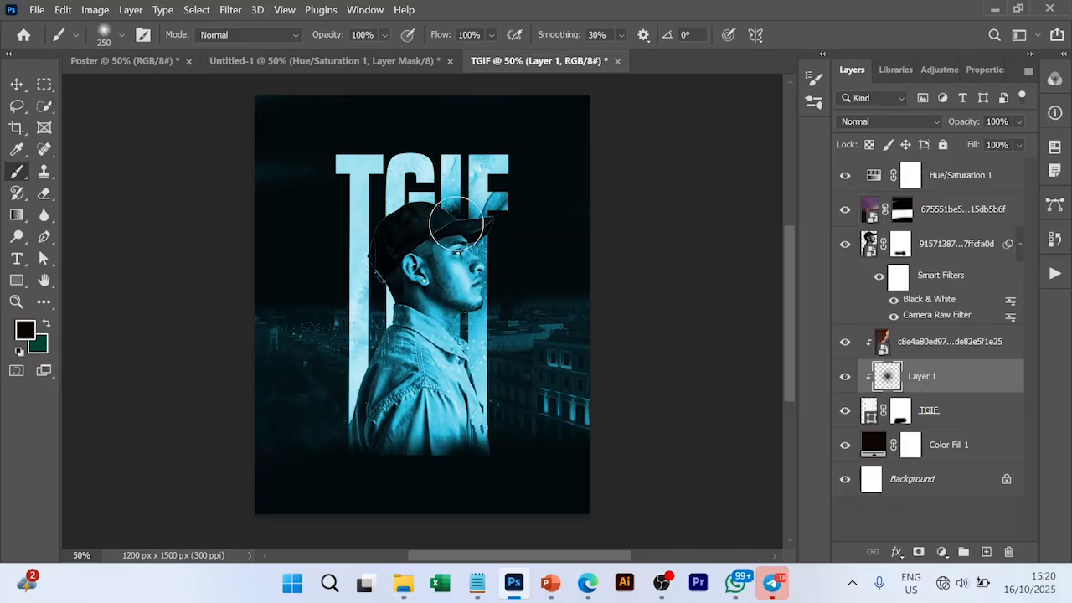
mouse_move(424, 227)
left_mouse_down()
mouse_move(407, 223)
mouse_move(395, 249)
mouse_move(370, 235)
mouse_move(404, 293)
mouse_move(405, 345)
mouse_move(394, 368)
mouse_move(378, 365)
mouse_move(381, 408)
mouse_move(380, 398)
left_mouse_up()
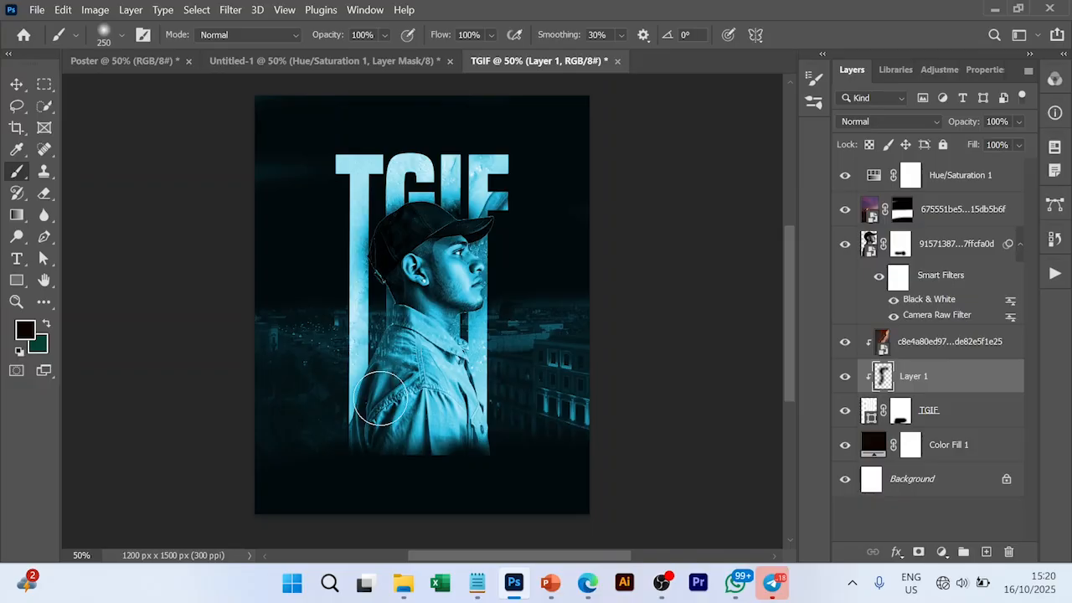
key("v")
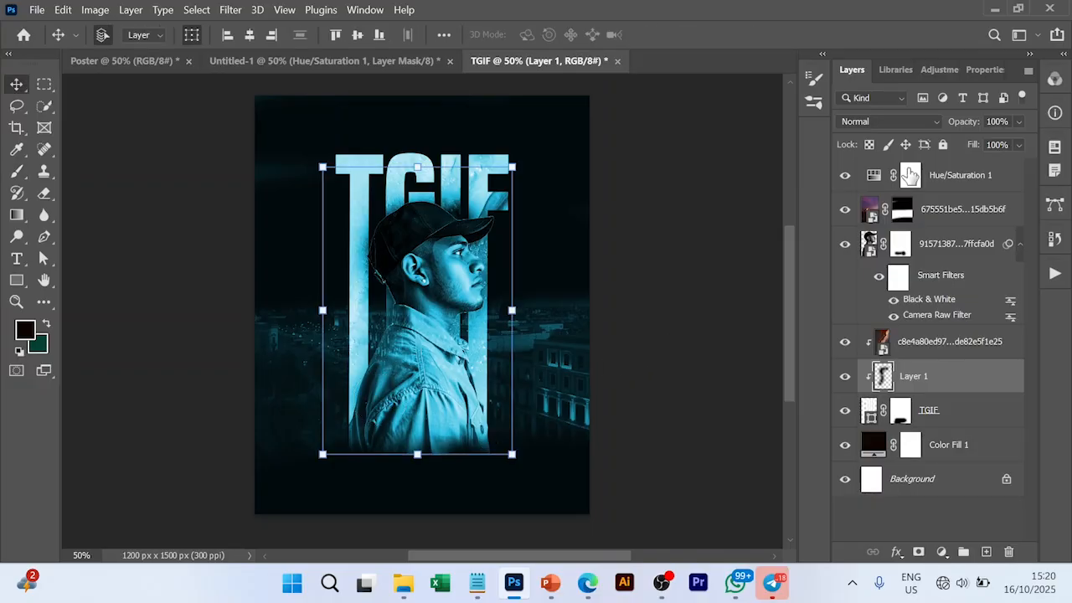
Set the painted shadow layer above the TGIF shape to Multiply blending and lower its opacity slightly.
left_click(936, 121)
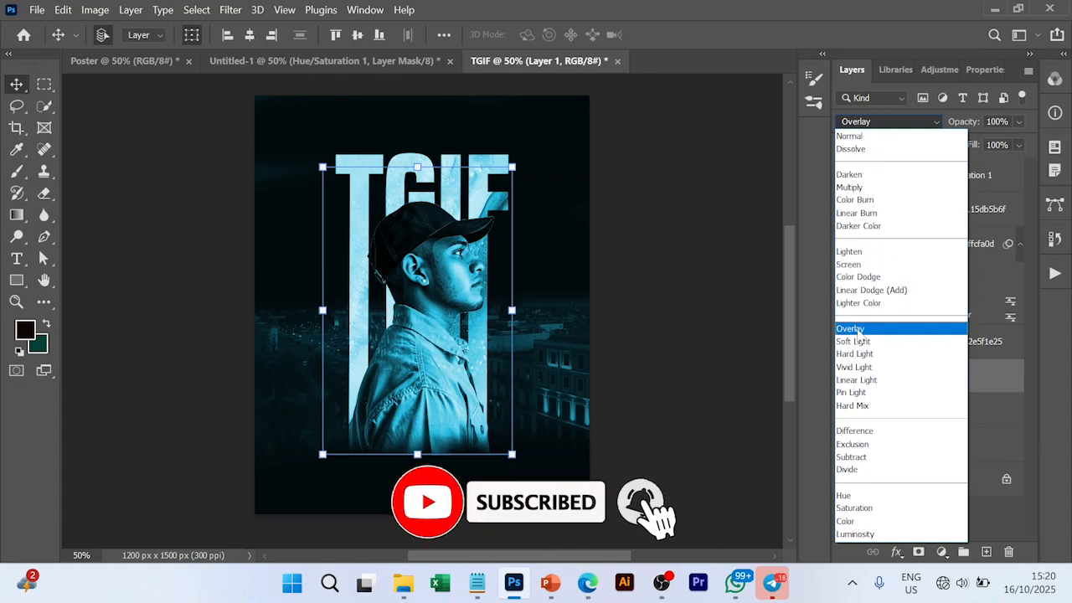
left_click(871, 191)
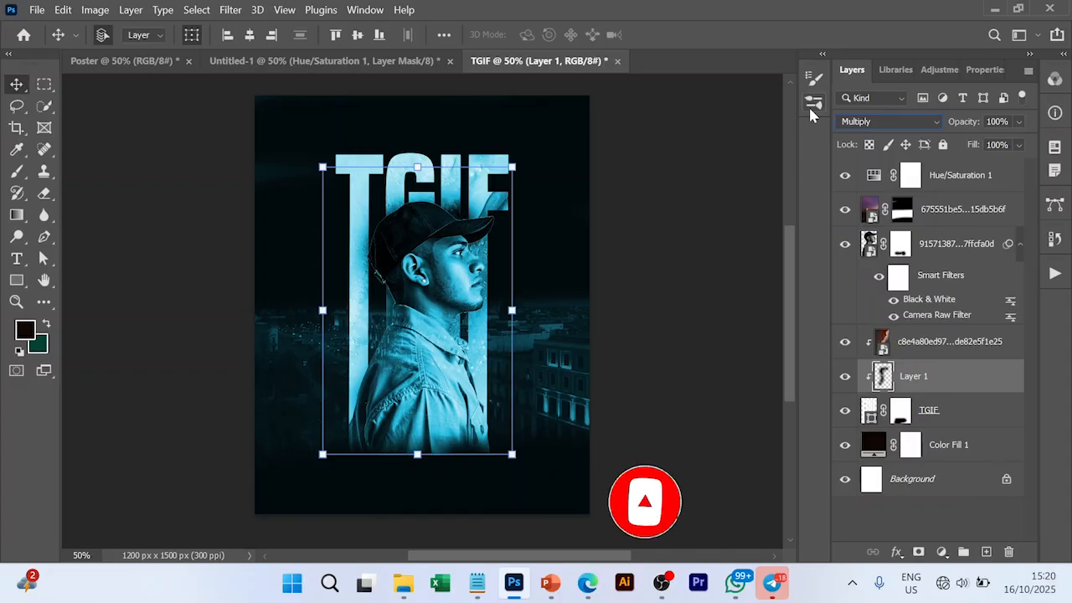
left_click(1016, 121)
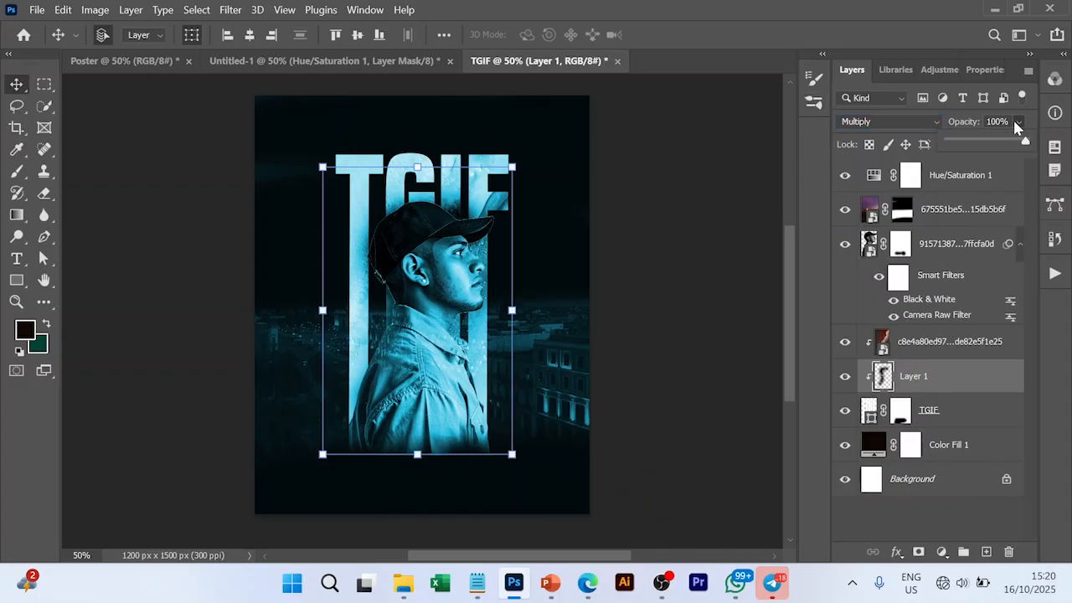
left_click_drag(1026, 144, 1008, 144)
left_click(745, 204)
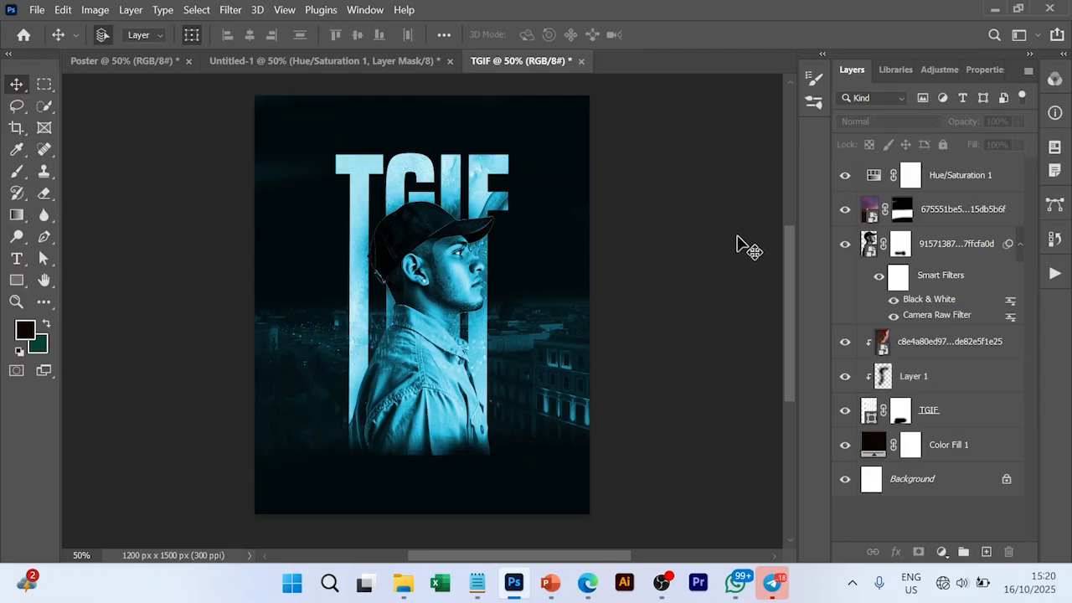
Copy the Text group from the Untitled-1 document into the TGIF document, directly above the Hue/Saturation adjustment.
left_click(956, 182)
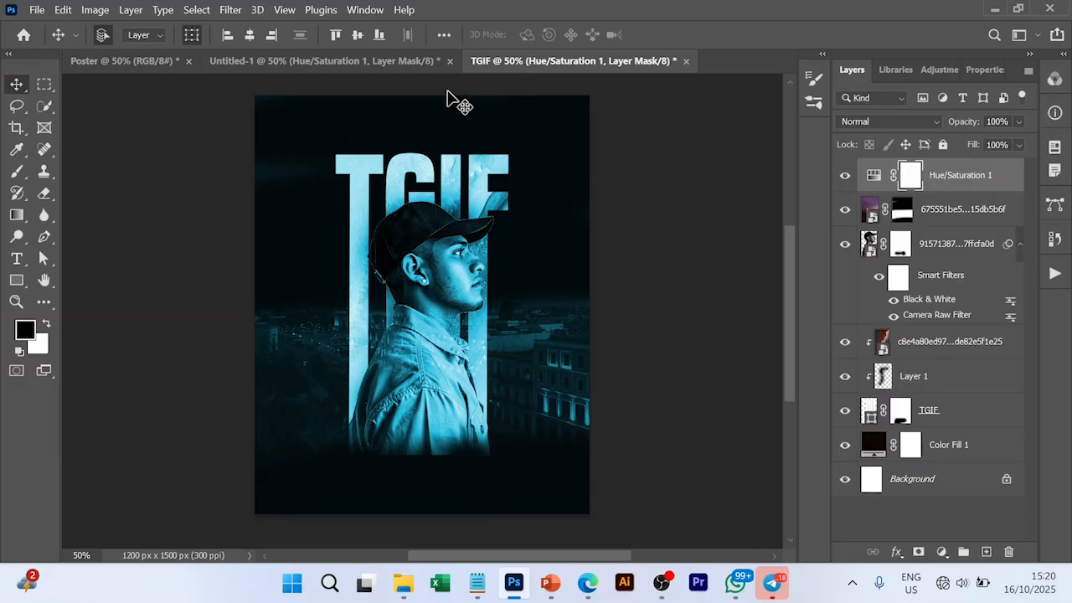
left_click(324, 62)
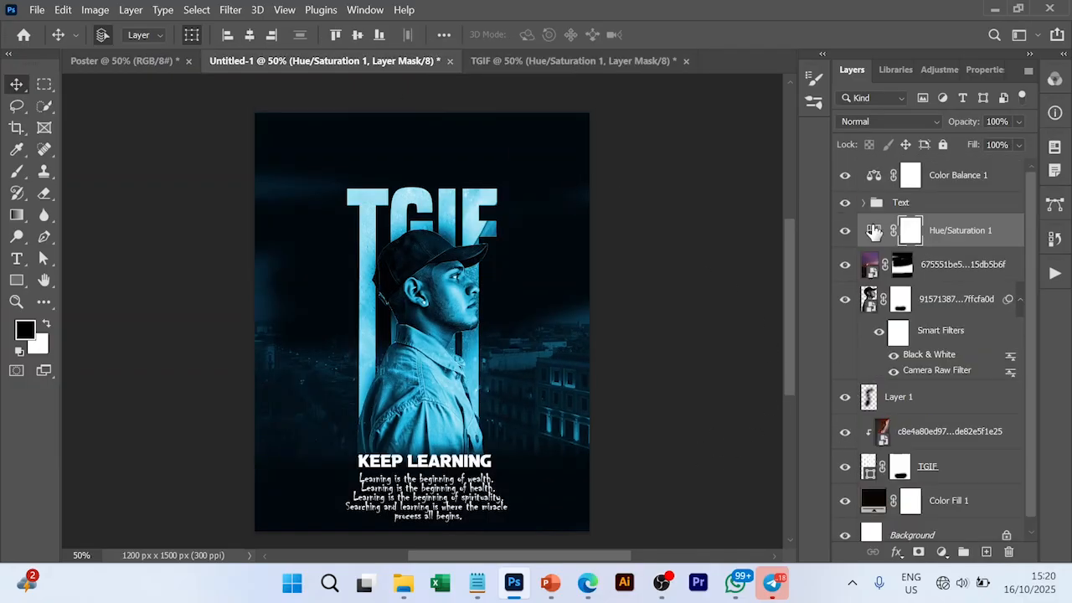
left_click(902, 205)
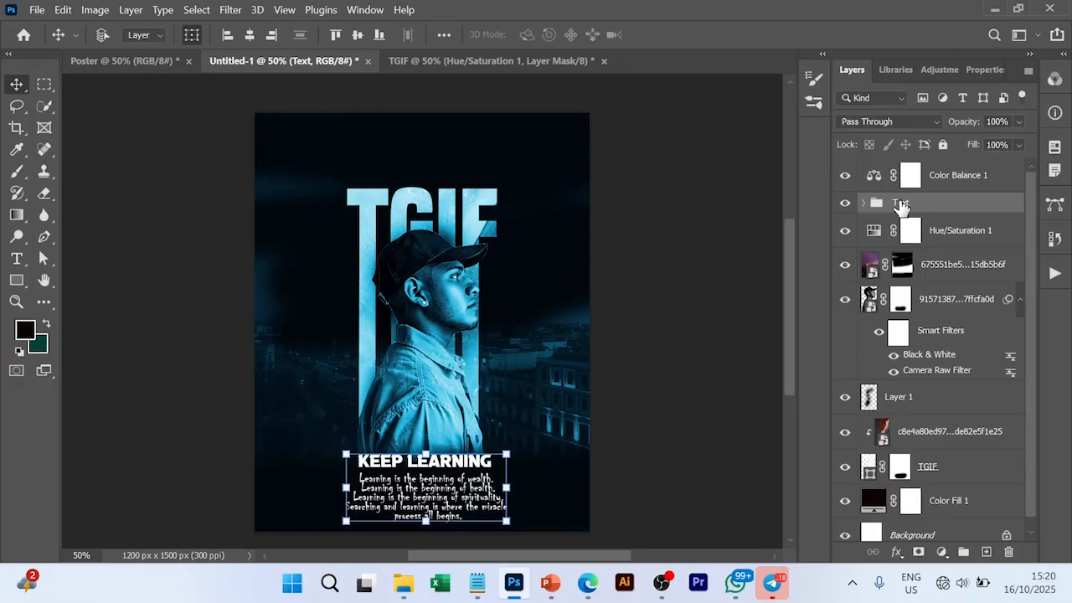
left_click(526, 63)
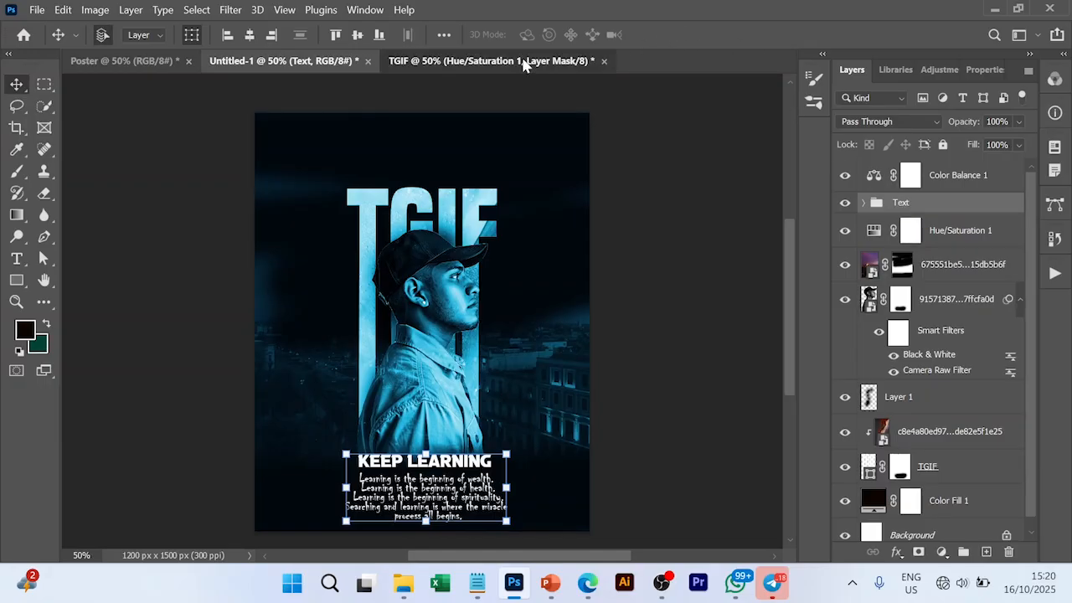
left_click_drag(900, 186, 895, 169)
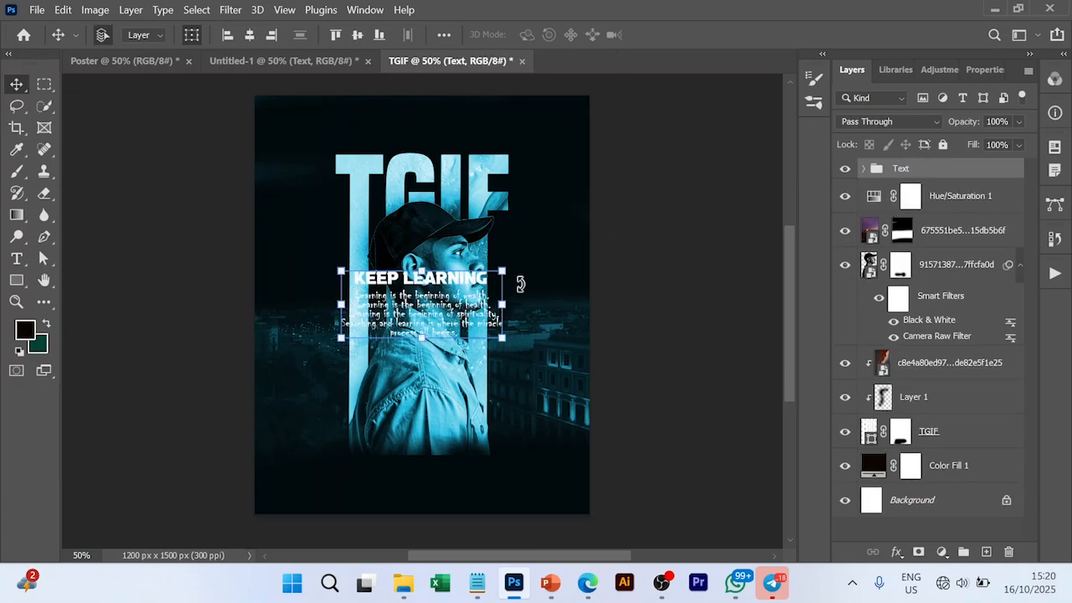
Move the Text group down over the portrait's faded base, at about Y 1355 px, and center it horizontally on the canvas.
key("ctrl+t")
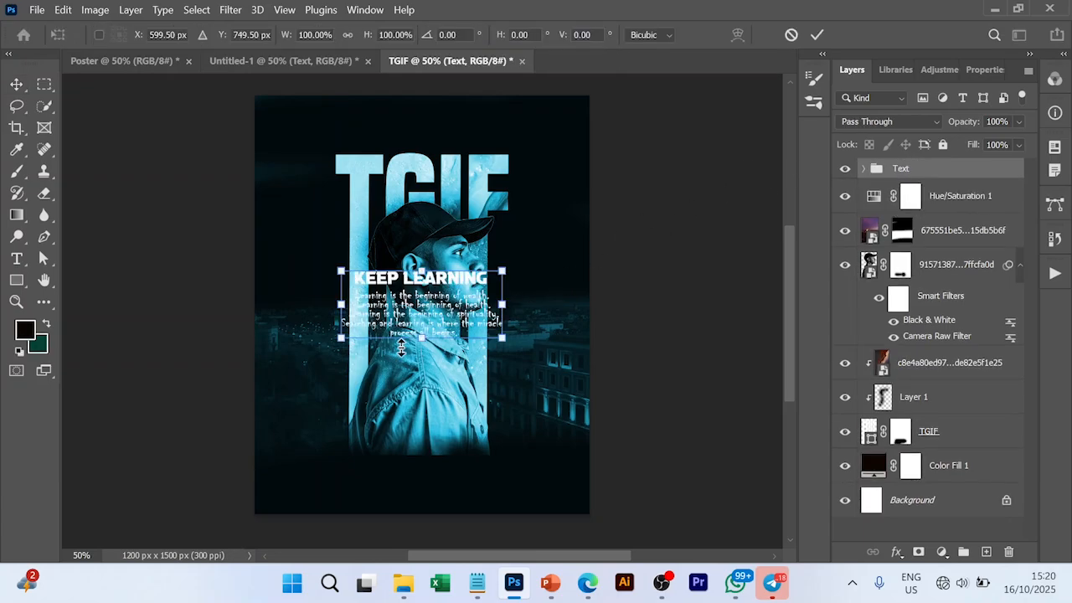
left_click_drag(424, 304, 429, 474)
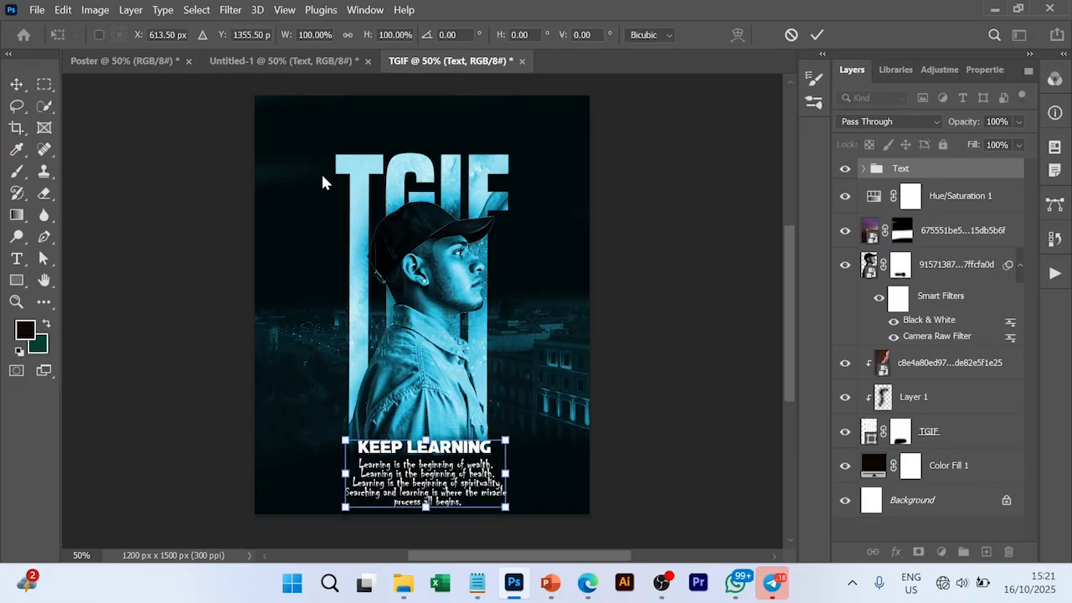
left_click(819, 37)
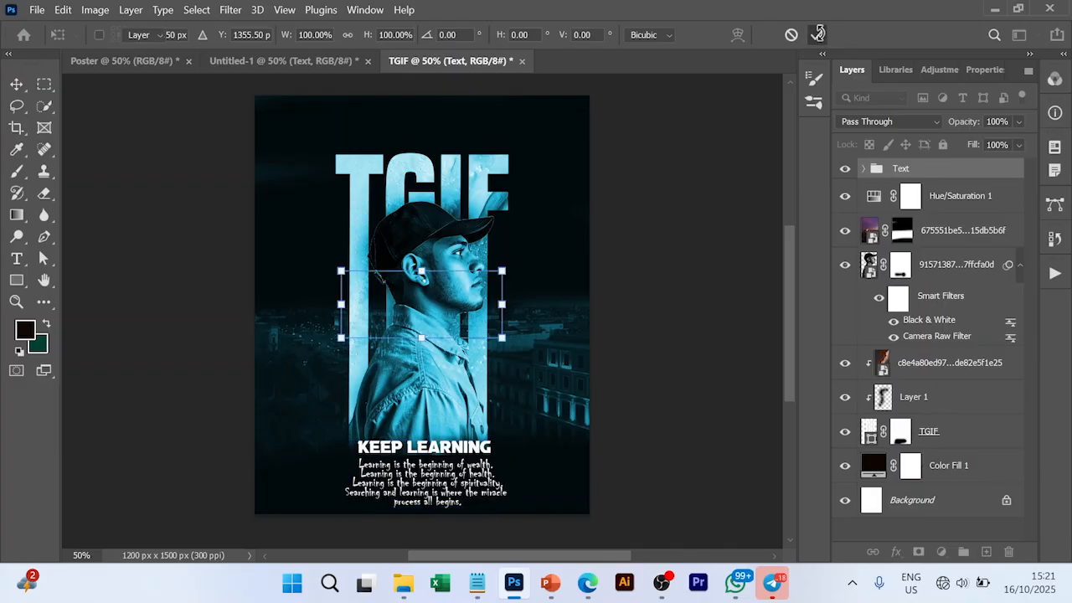
left_click(249, 35)
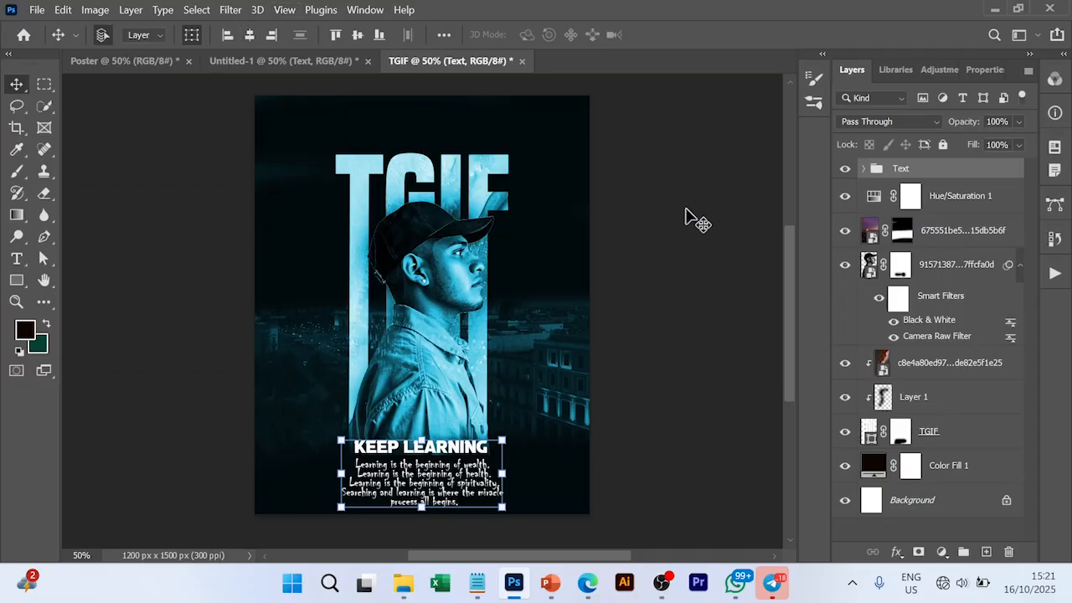
Examine the font and size settings of the KEEP LEARNING heading and the paragraph beneath it in the Text group.
left_click(863, 169)
double_click(931, 195)
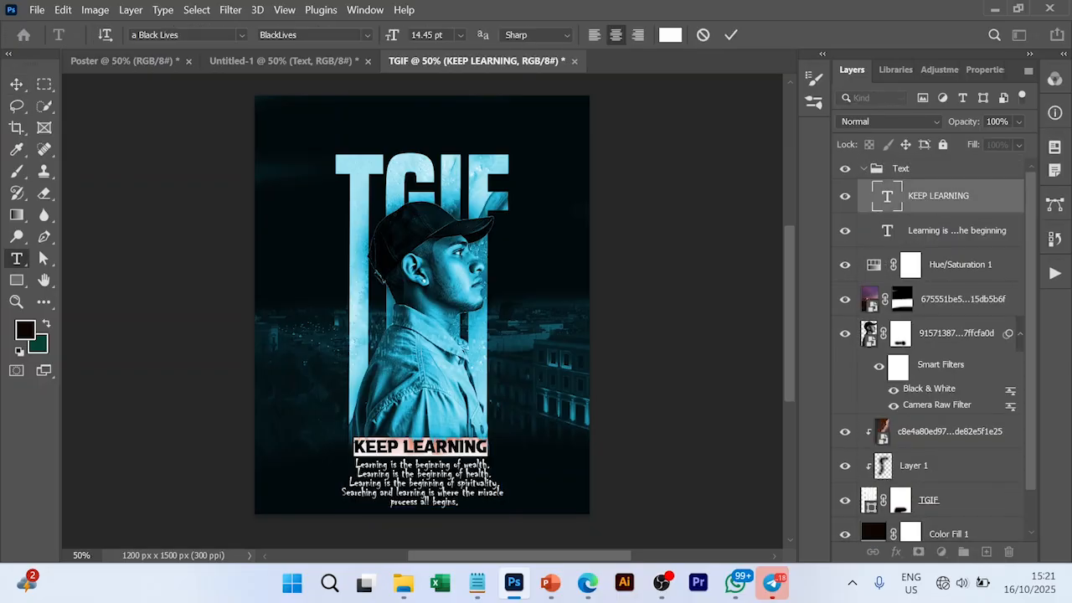
left_click(166, 36)
left_click(892, 233)
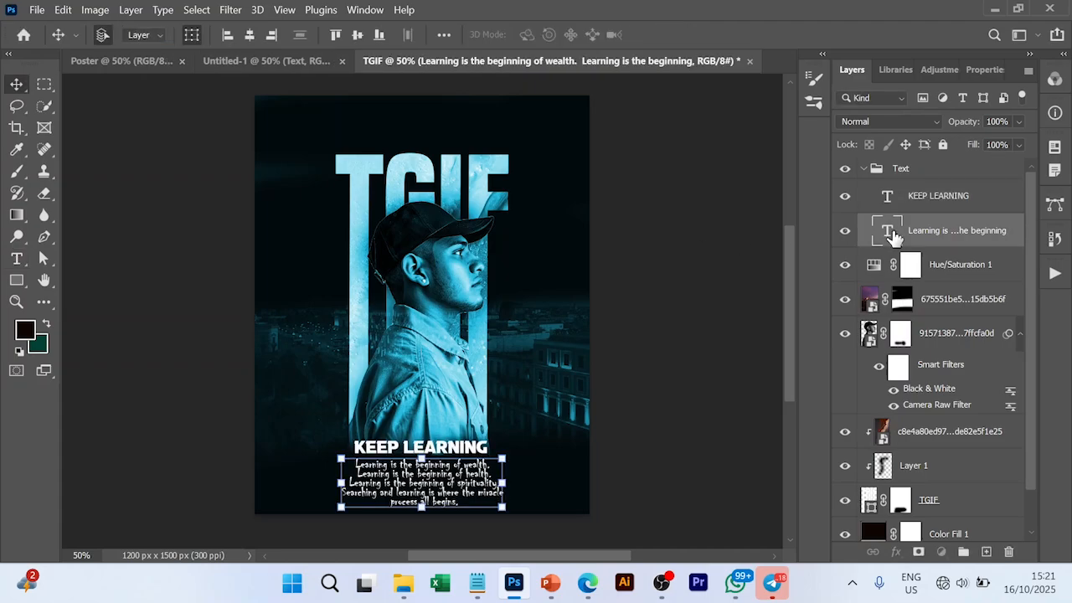
double_click(892, 233)
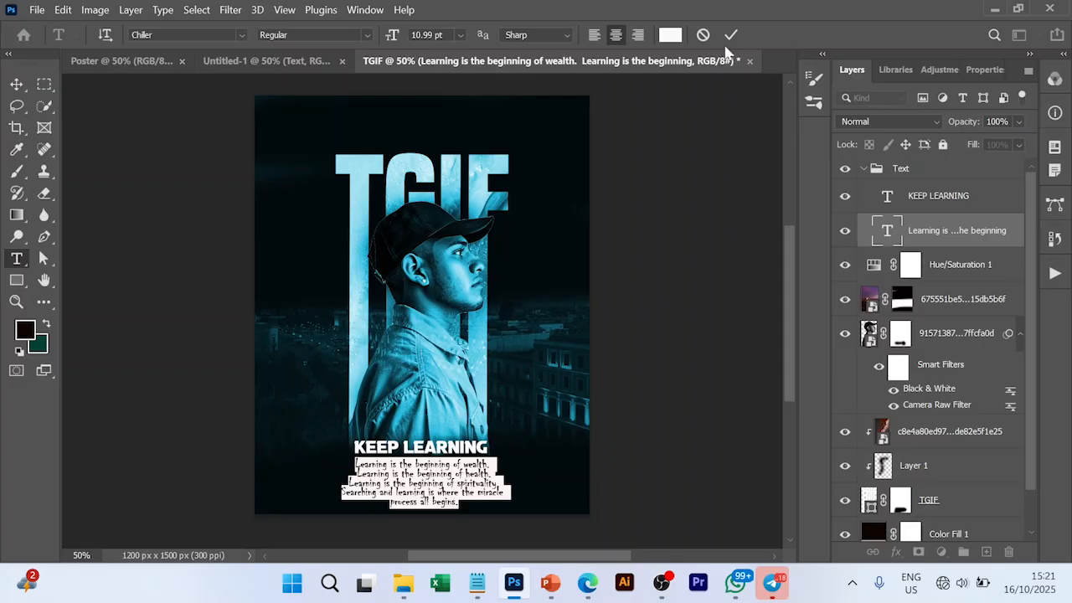
left_click(730, 35)
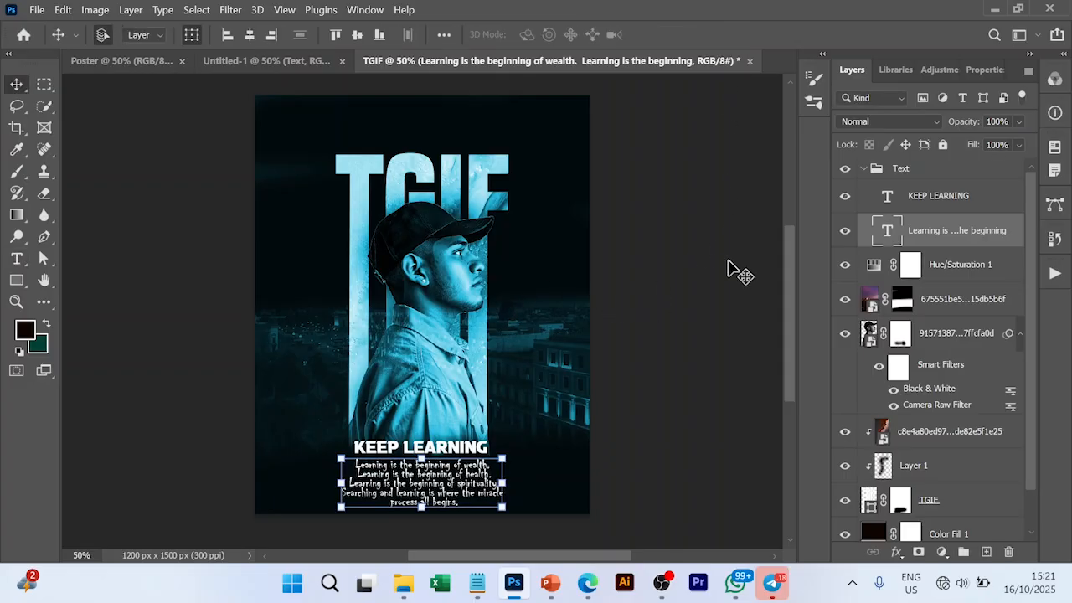
left_click(862, 173)
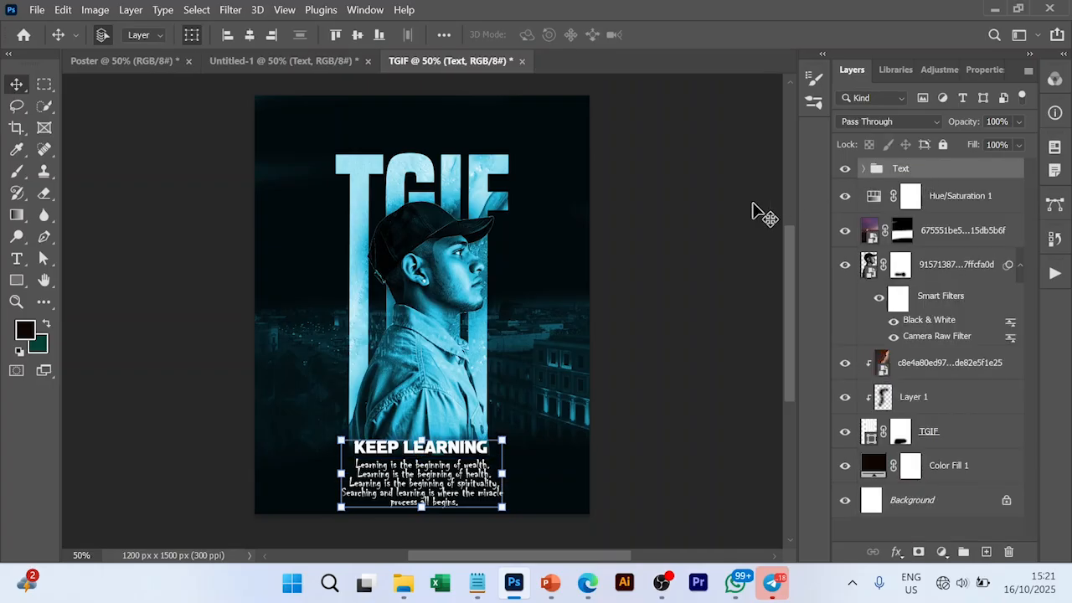
left_click(680, 283)
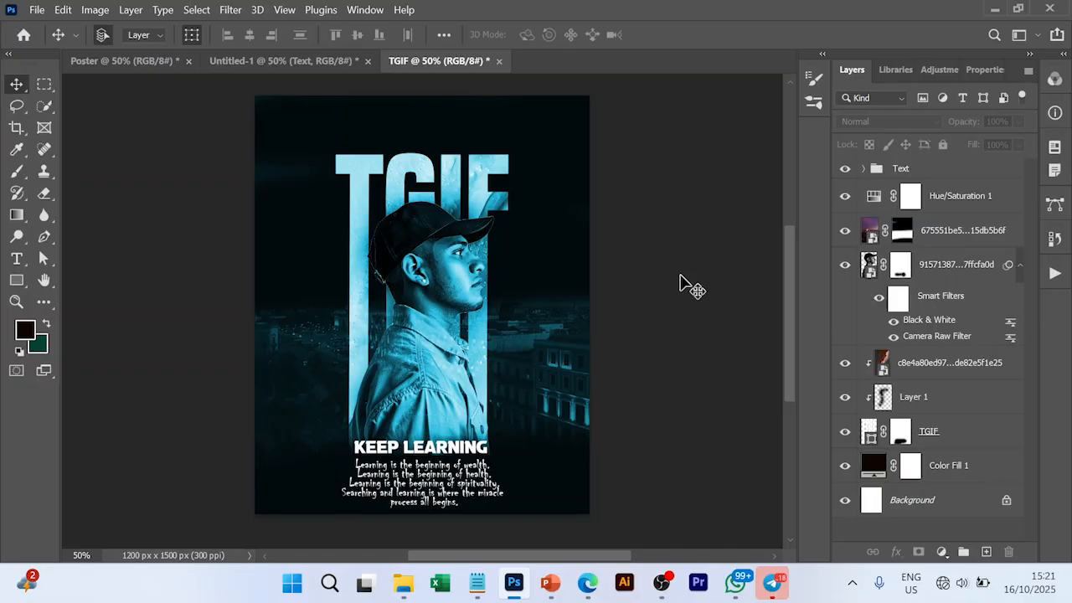
Add a Color Balance adjustment above the Text group and shift its midtones slightly toward blue.
left_click(917, 172)
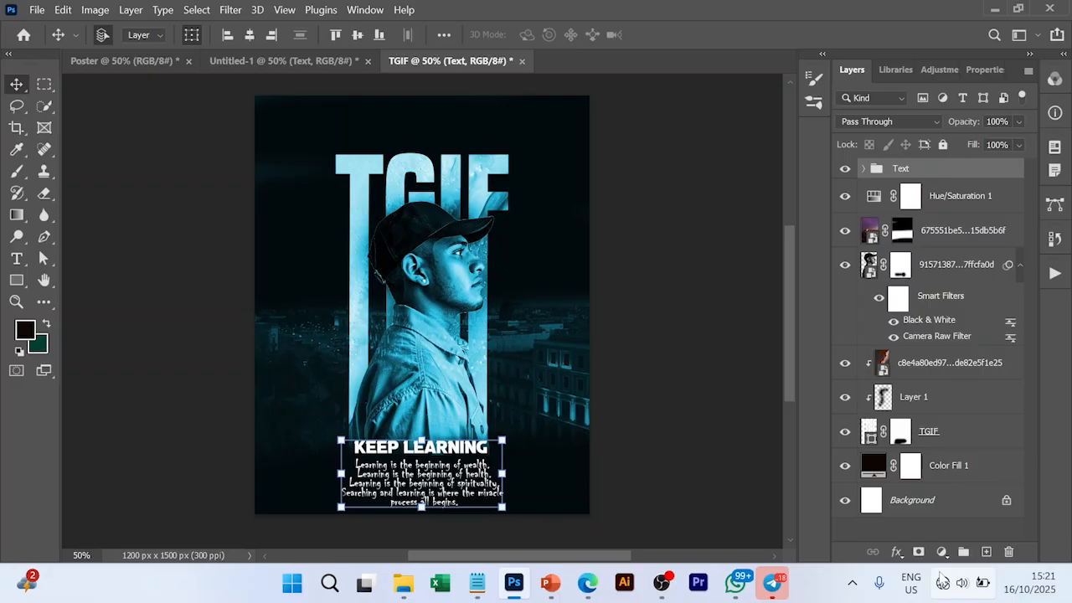
left_click(941, 552)
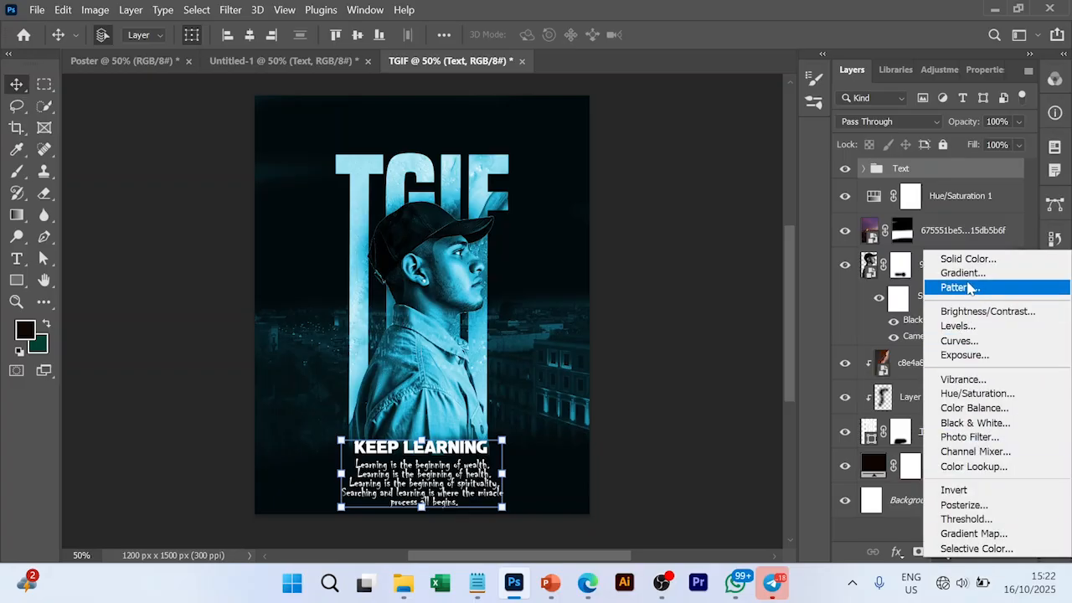
left_click(981, 408)
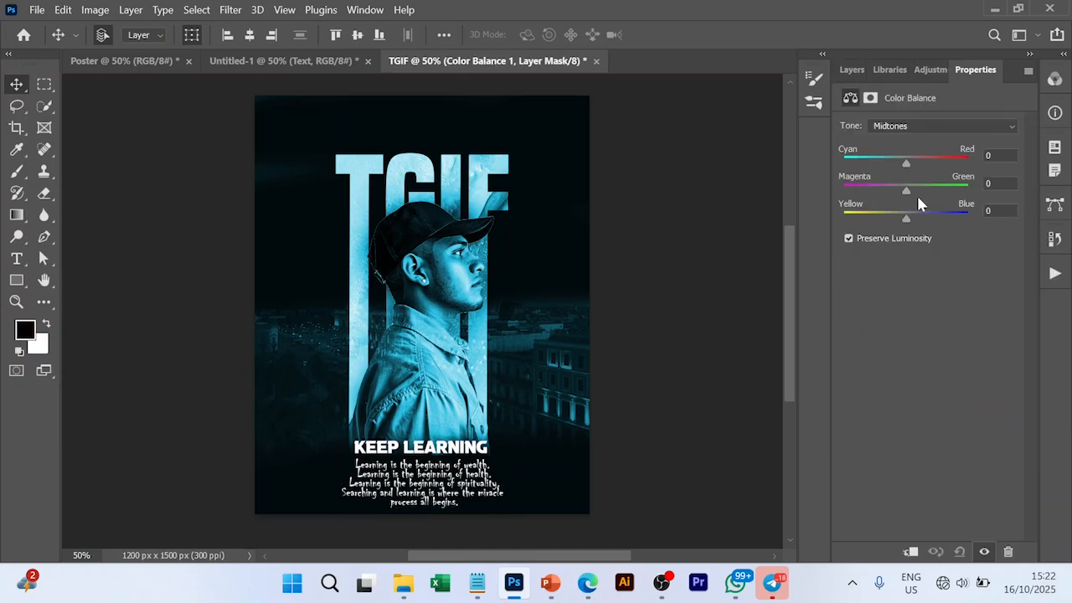
left_click_drag(909, 219, 918, 222)
left_click(850, 72)
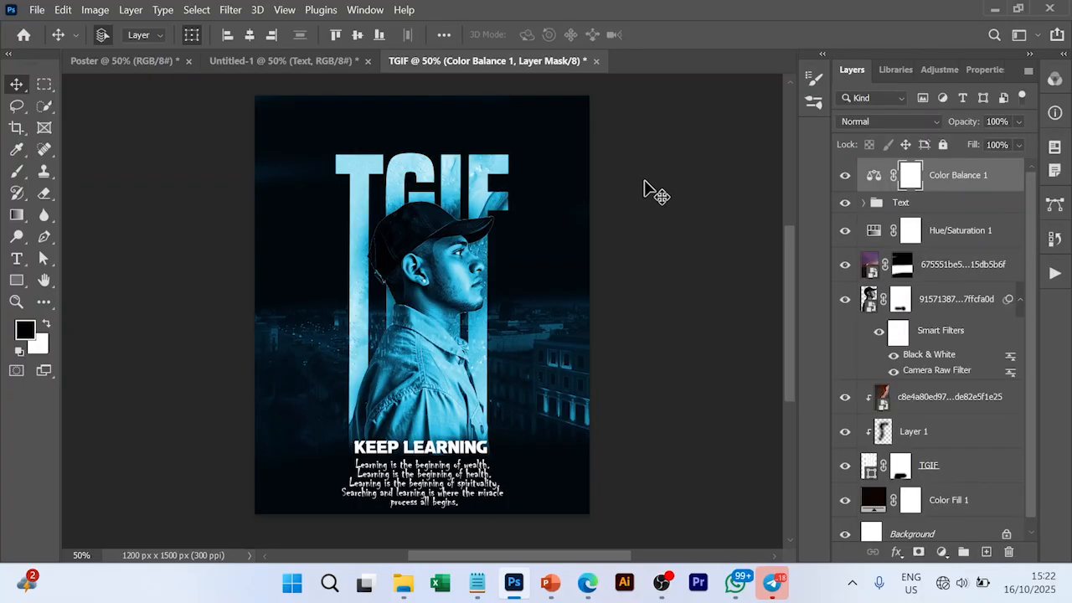